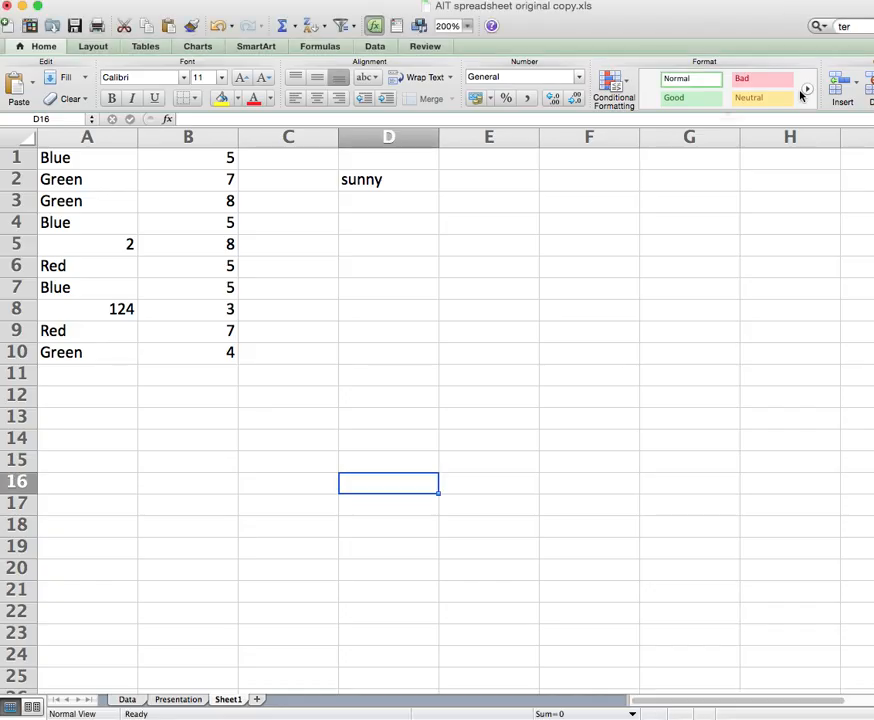
Select D2 and bring the note with =IF(D2="sunny","Hat","Jumper") up over the sheet.
click(365, 180)
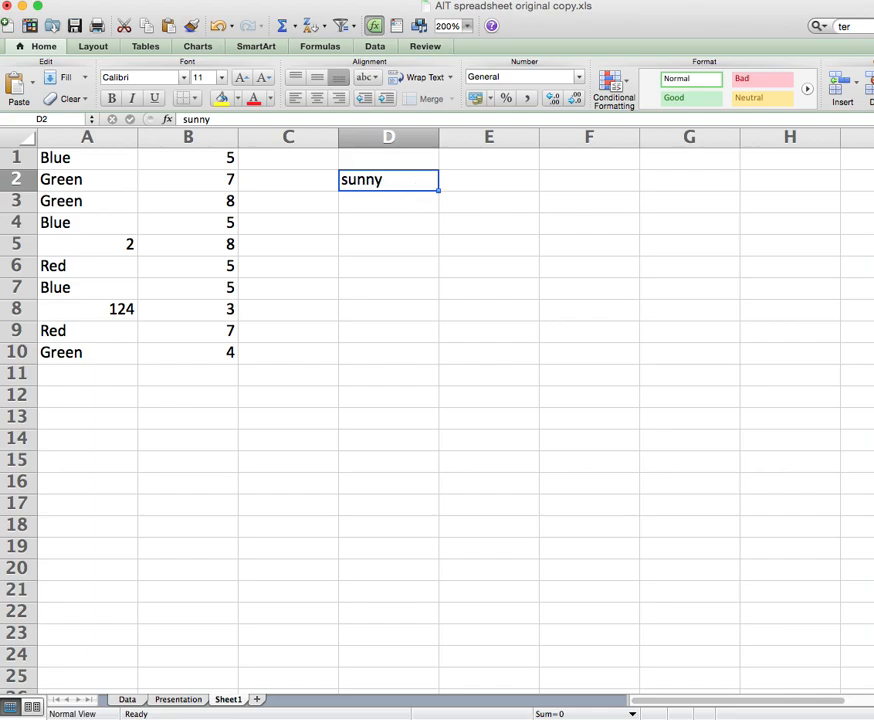
key(super+Tab)
key(super+Tab)
key(super+Tab)
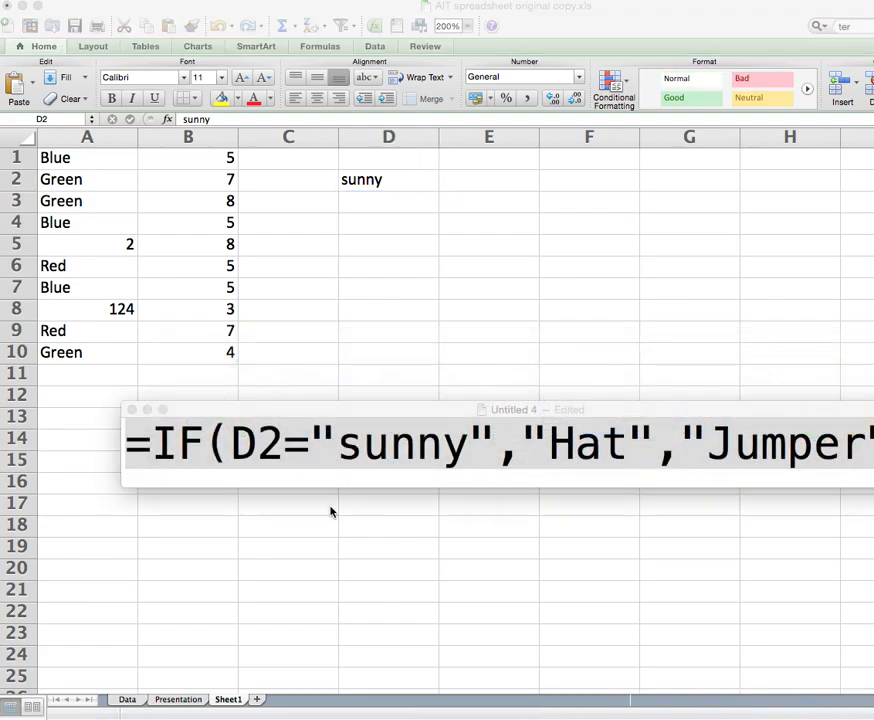
triple_click(423, 420)
drag(425, 410, 390, 357)
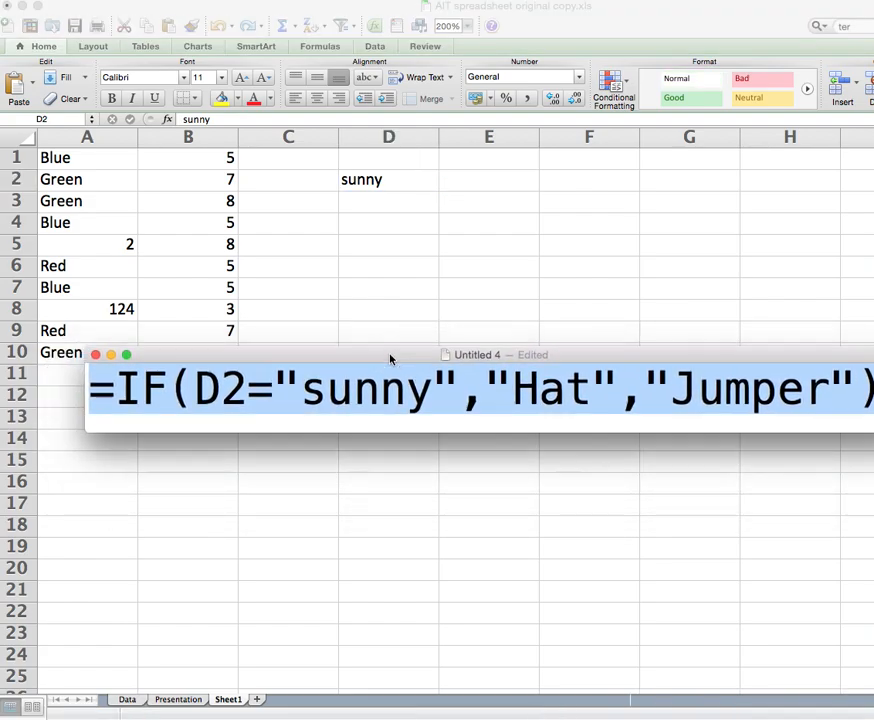
click(386, 410)
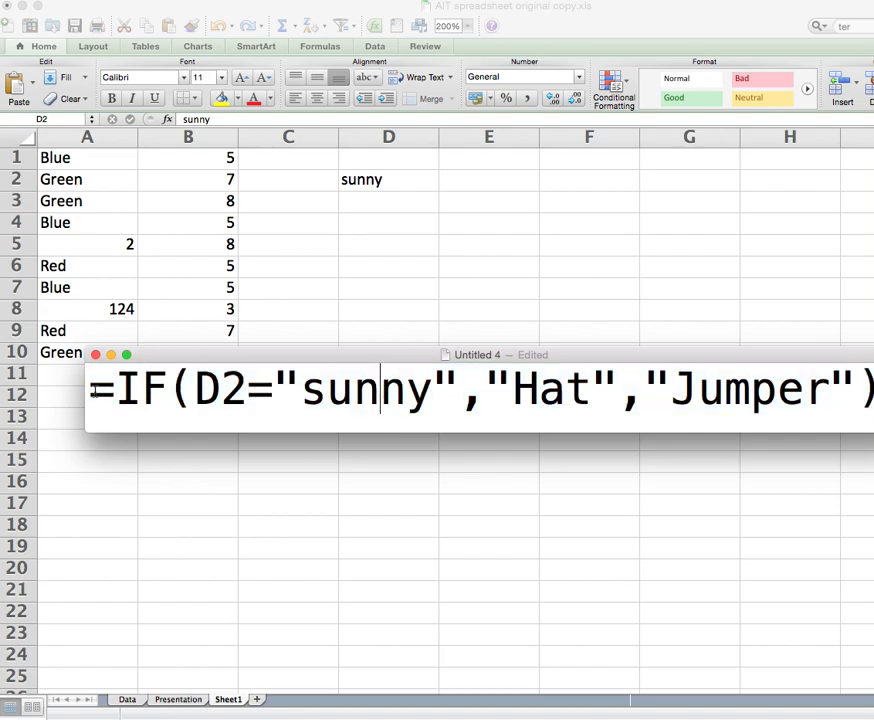
Highlight the formula's parts in turn: =, IF, D2, "sunny", then the whole formula.
drag(91, 391, 117, 392)
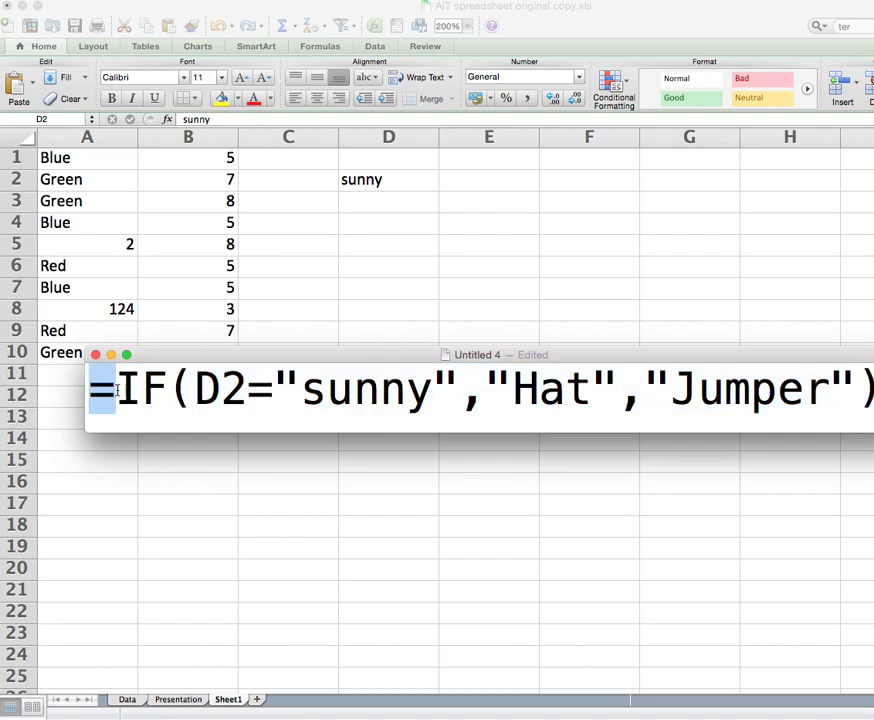
click(122, 393)
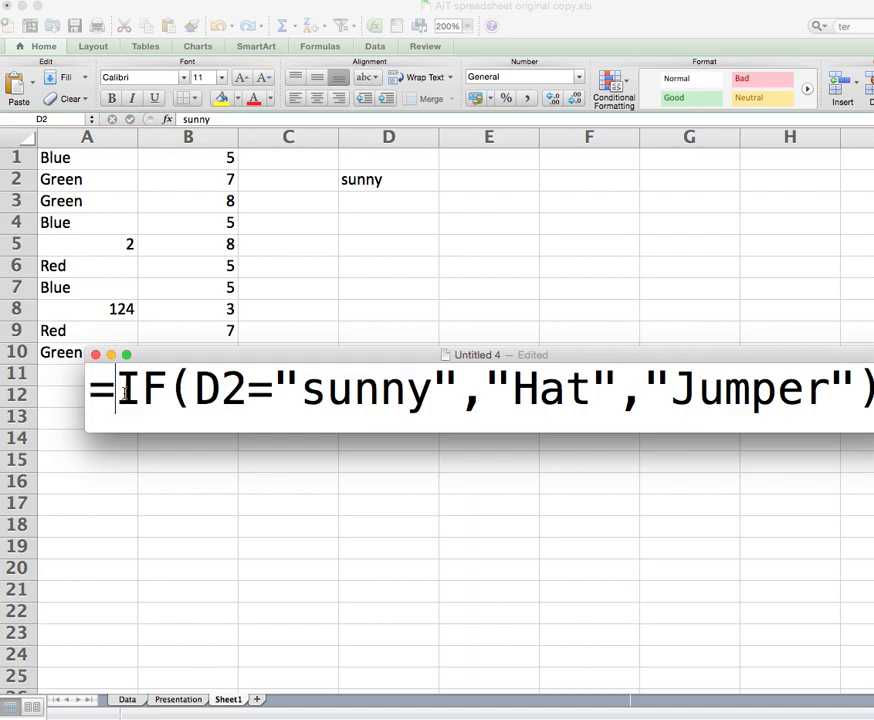
drag(121, 392, 160, 392)
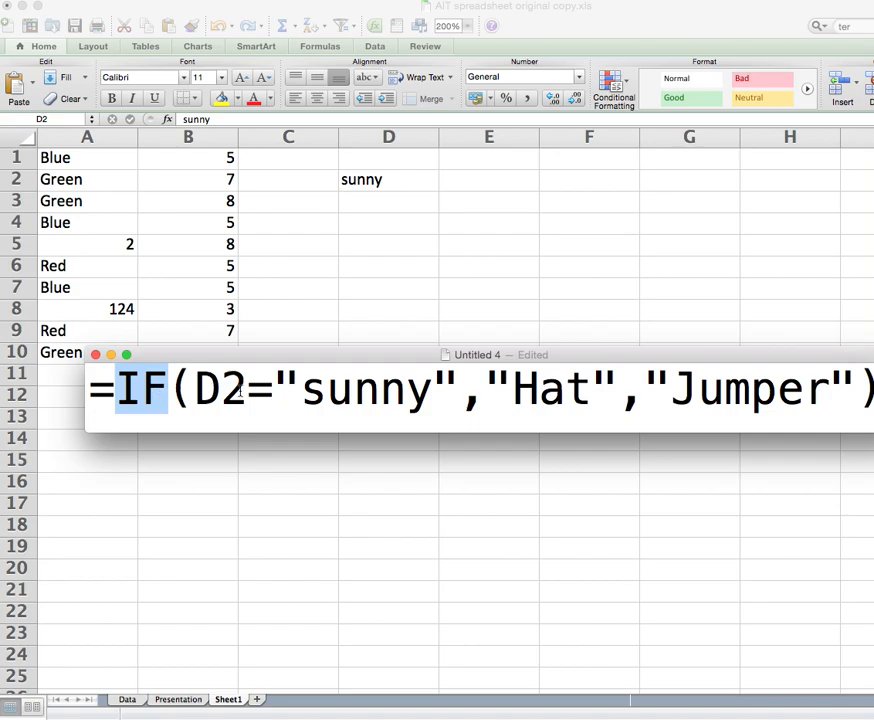
drag(194, 394, 238, 393)
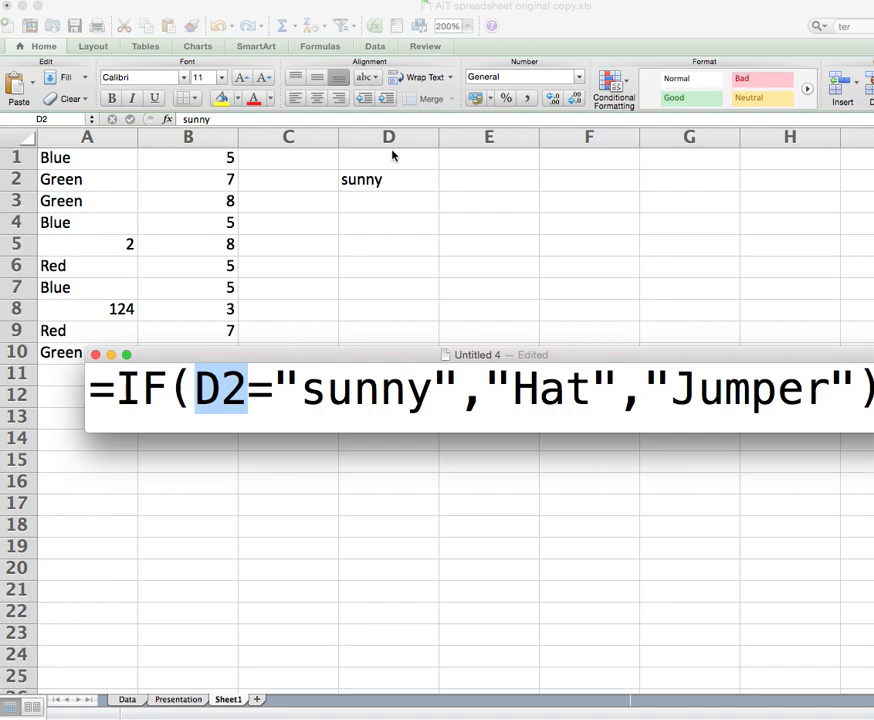
drag(297, 390, 823, 392)
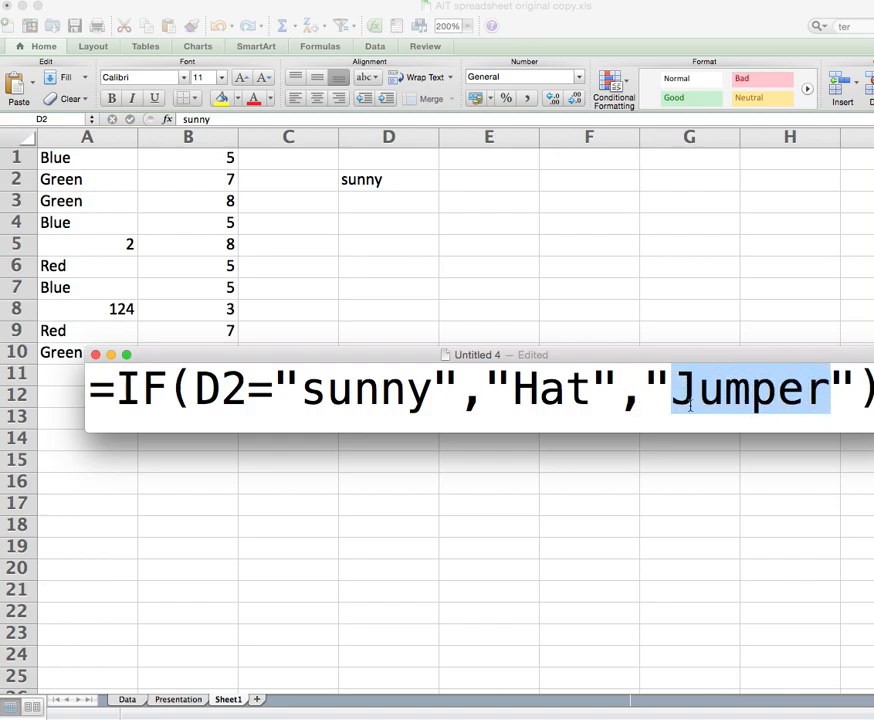
drag(90, 391, 872, 391)
key(super+c)
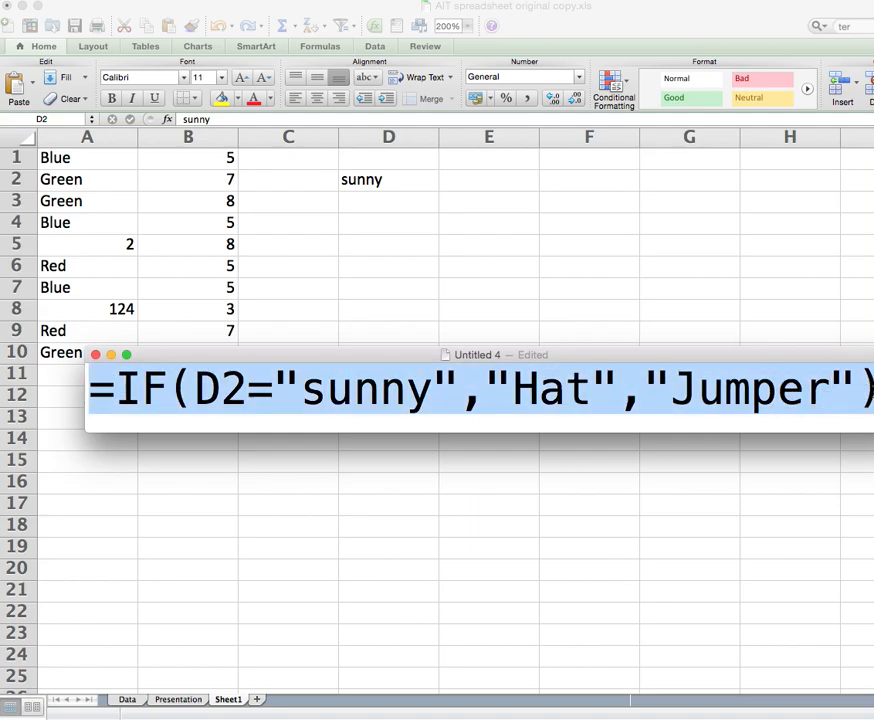
Paste the IF formula into D5 so it shows Hat.
click(355, 263)
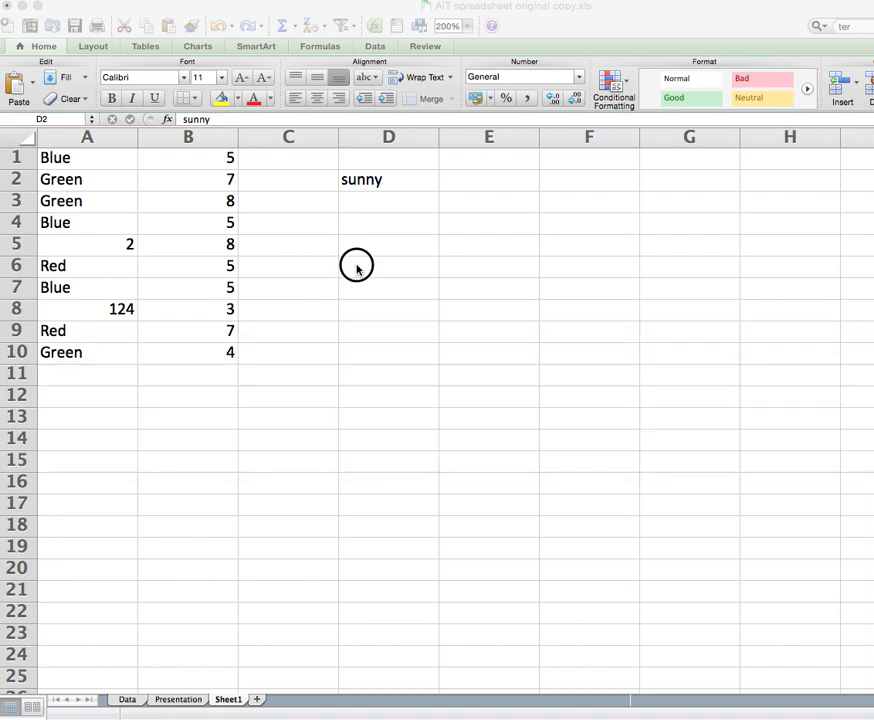
click(377, 237)
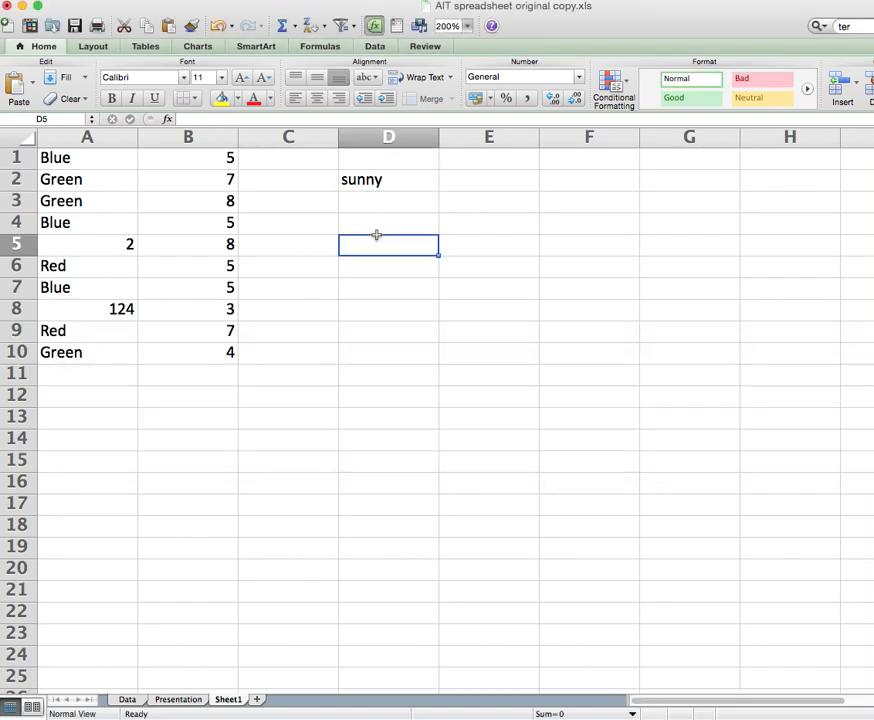
click(213, 118)
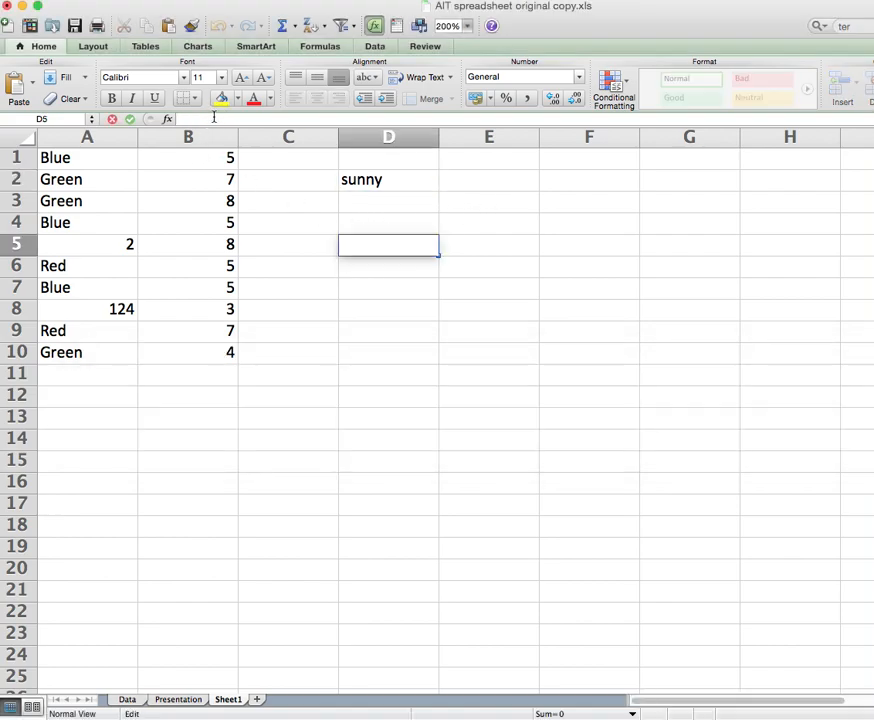
key(super+v)
click(200, 119)
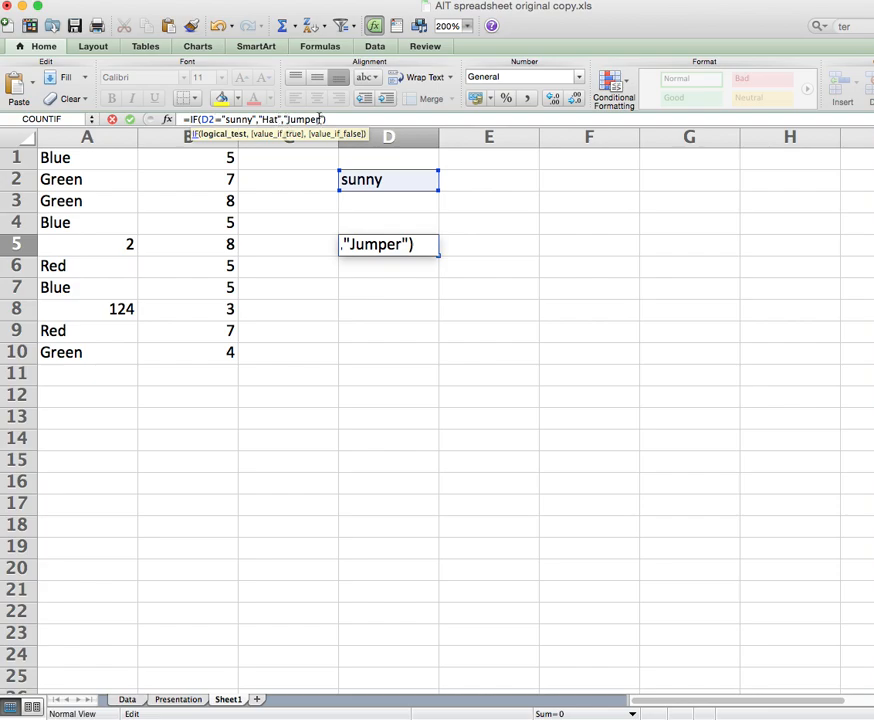
key(Return)
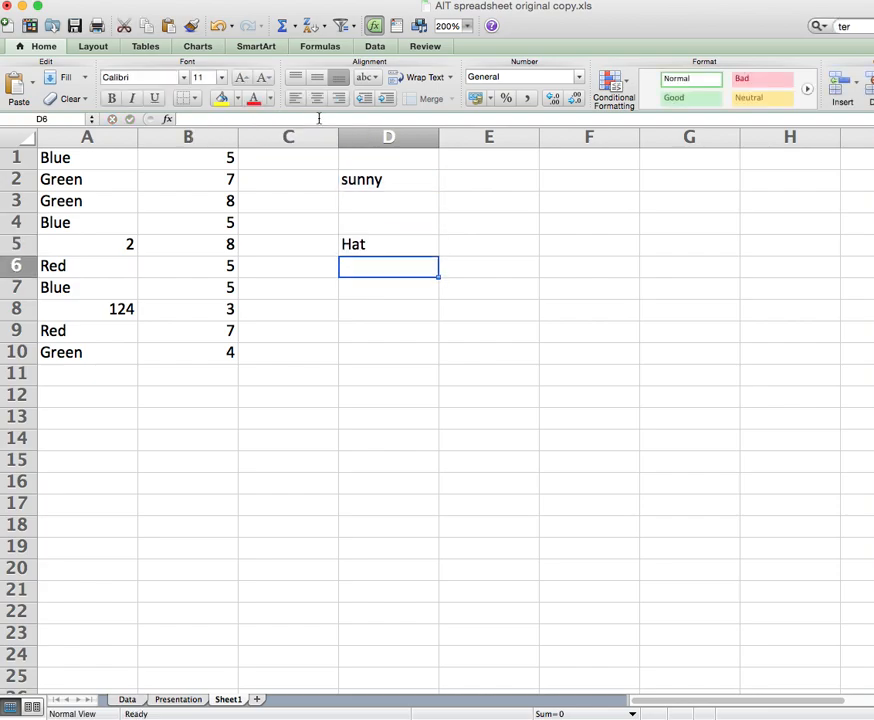
Test D5 by entering cold, true and no in D2, then restoring sunny.
click(375, 183)
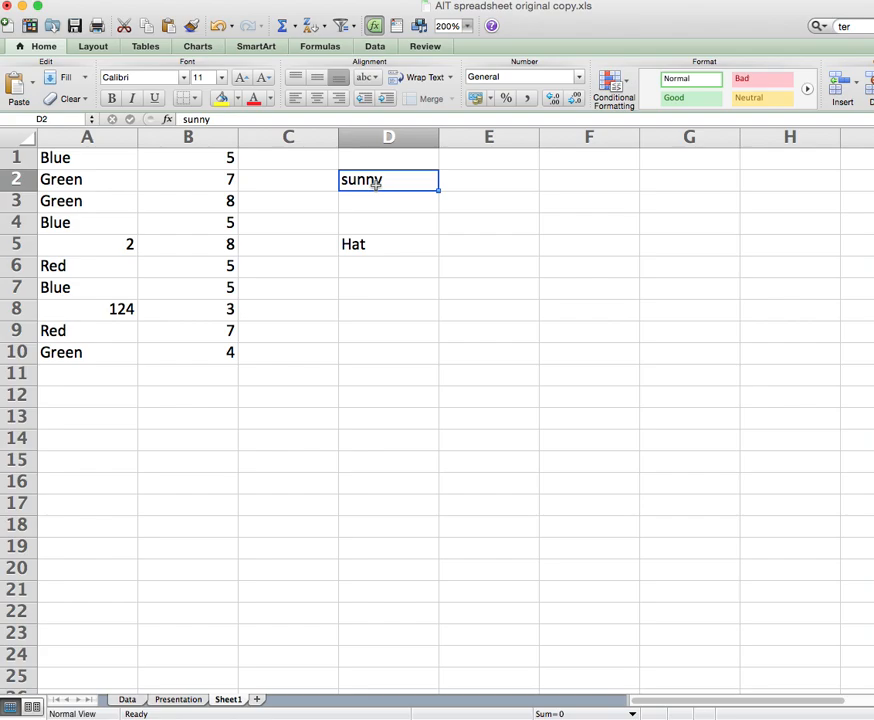
text(cold)
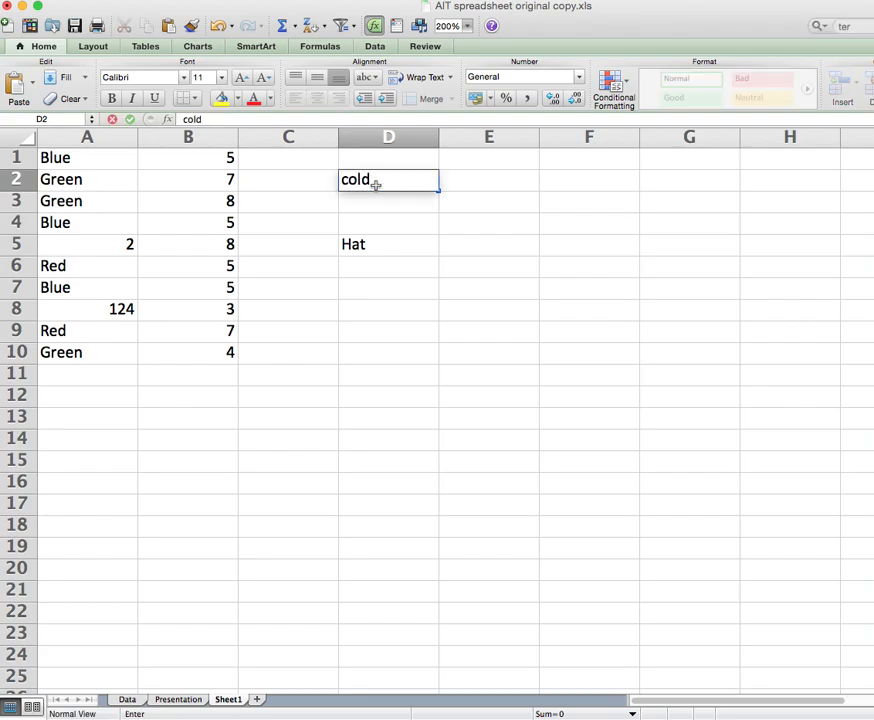
key(Return)
click(368, 180)
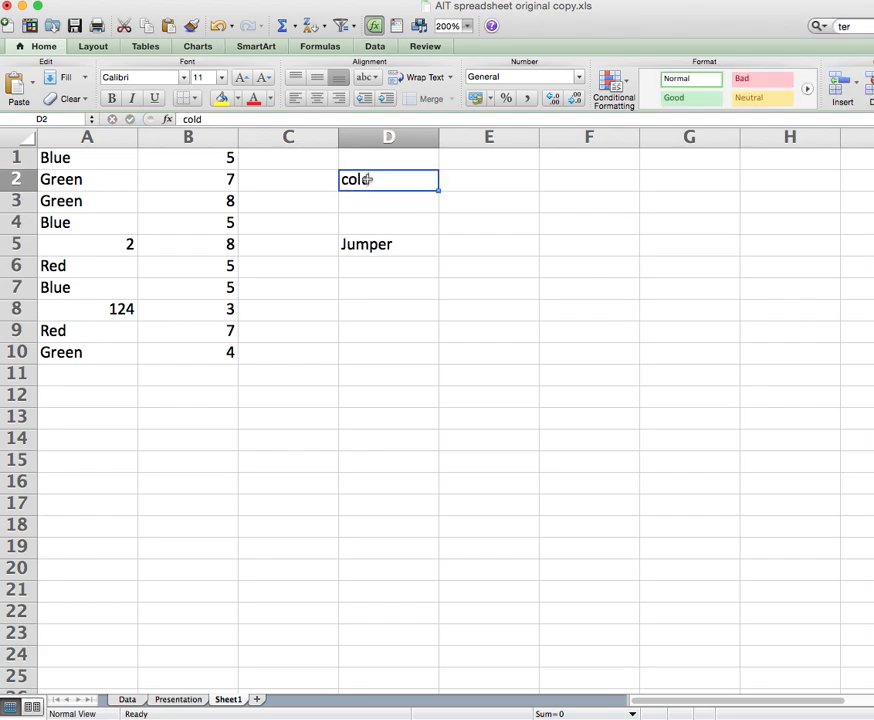
text(tr)
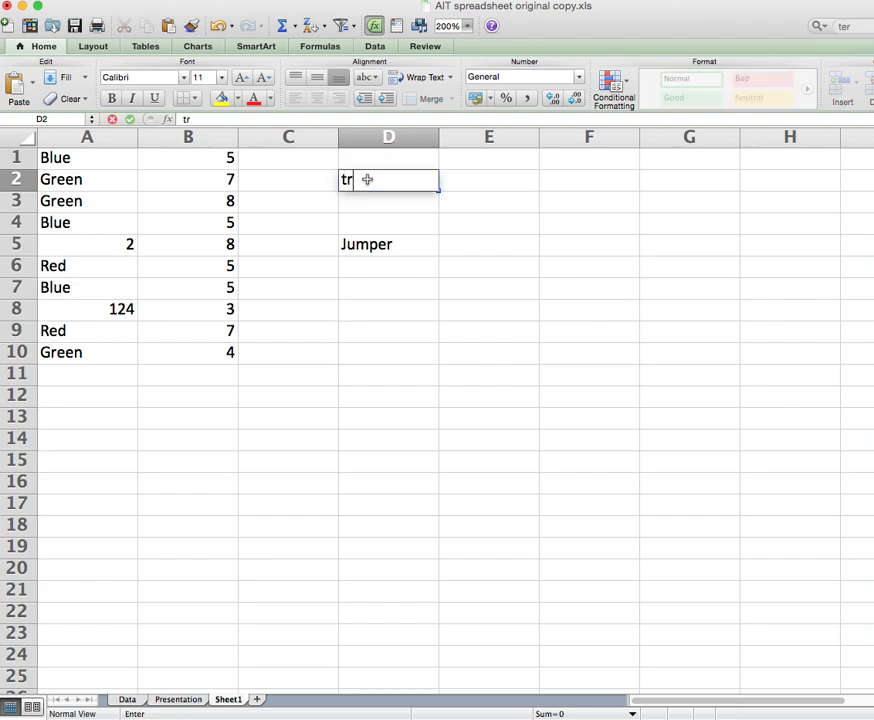
text(ue)
key(Return)
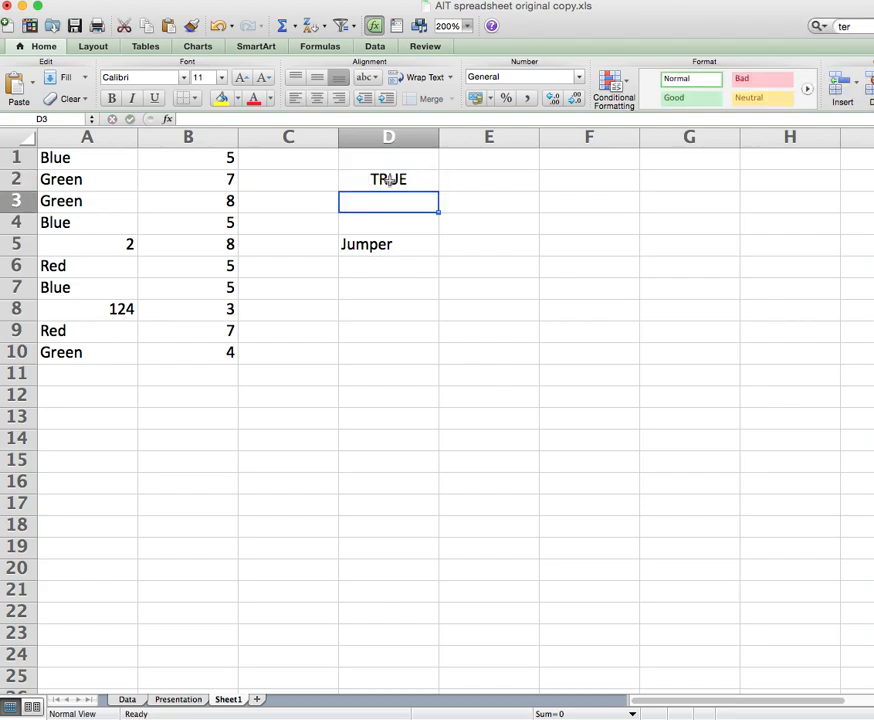
click(389, 180)
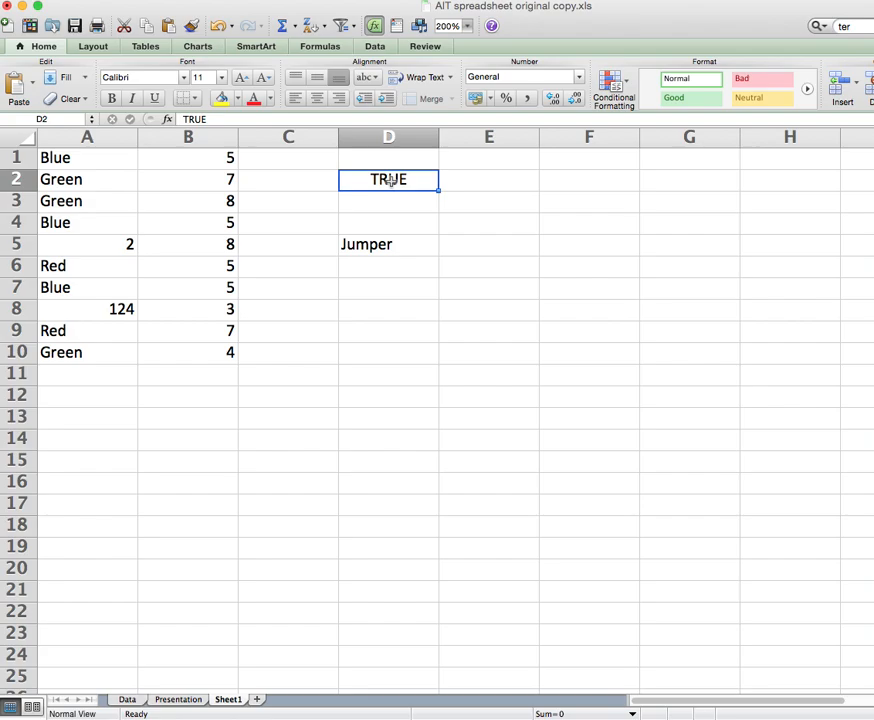
text(no)
key(Return)
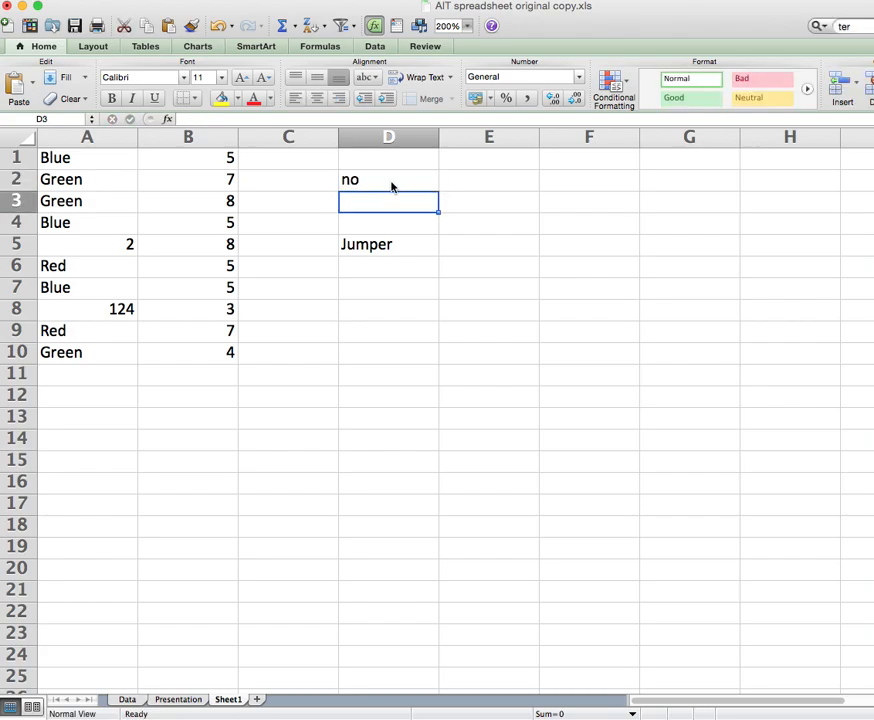
click(376, 172)
text(sunny)
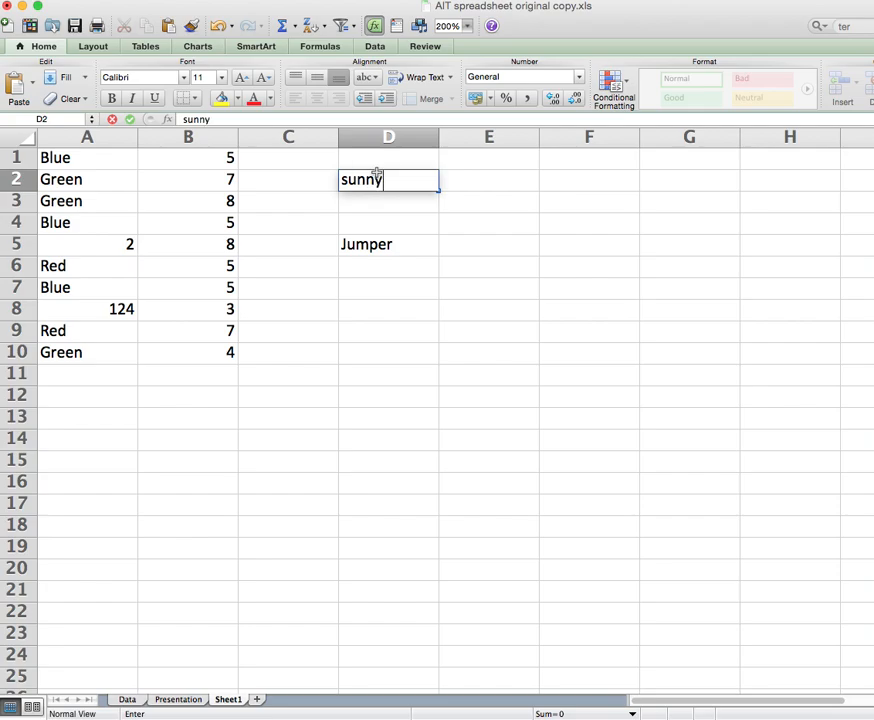
key(Return)
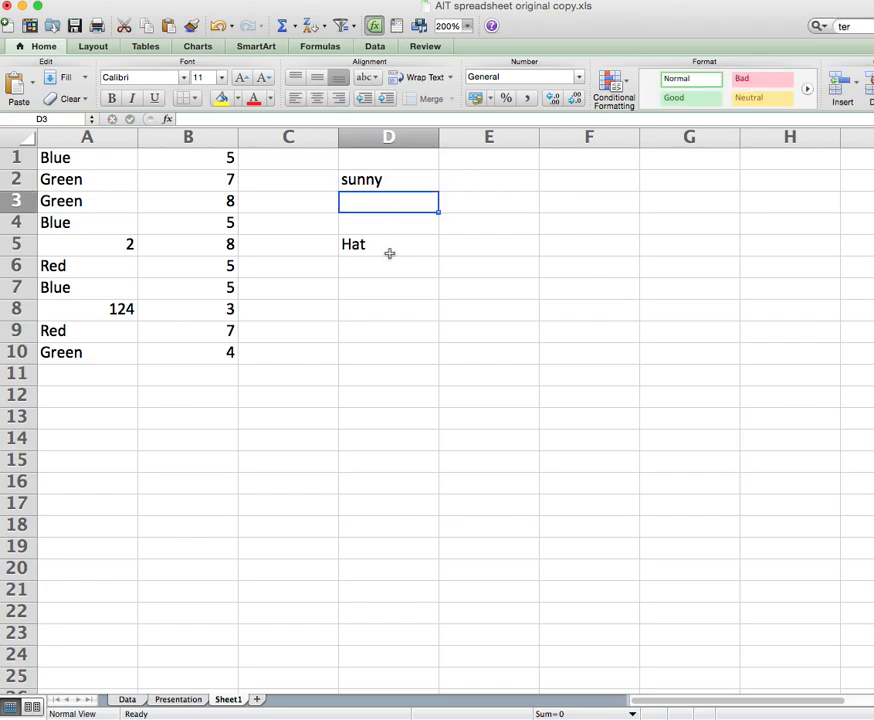
key(super+Tab)
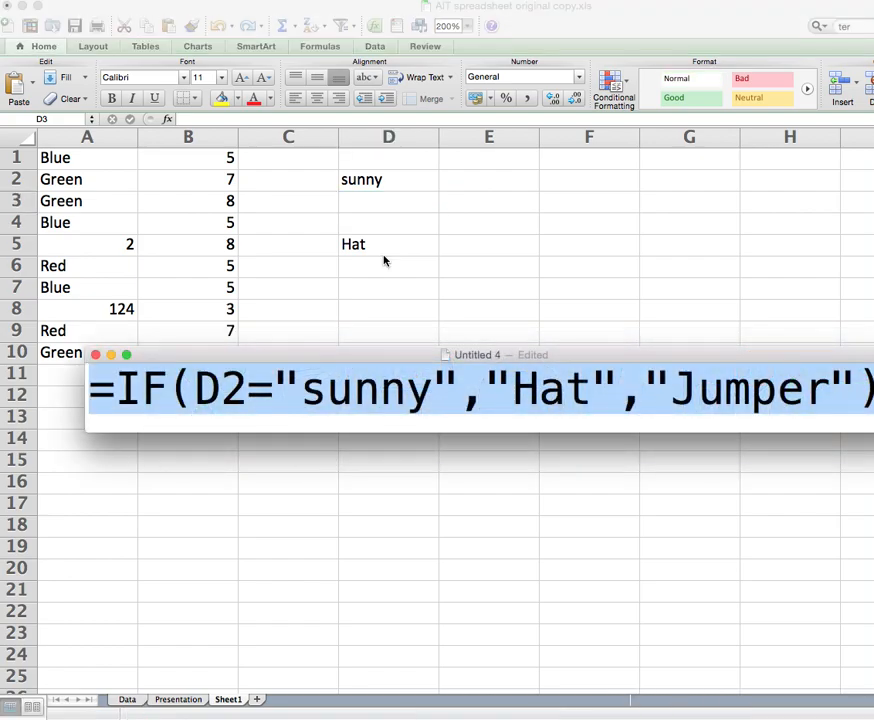
Deselect the Untitled 4 note's text and drag the note off to the right edge.
click(392, 386)
drag(390, 360, 321, 262)
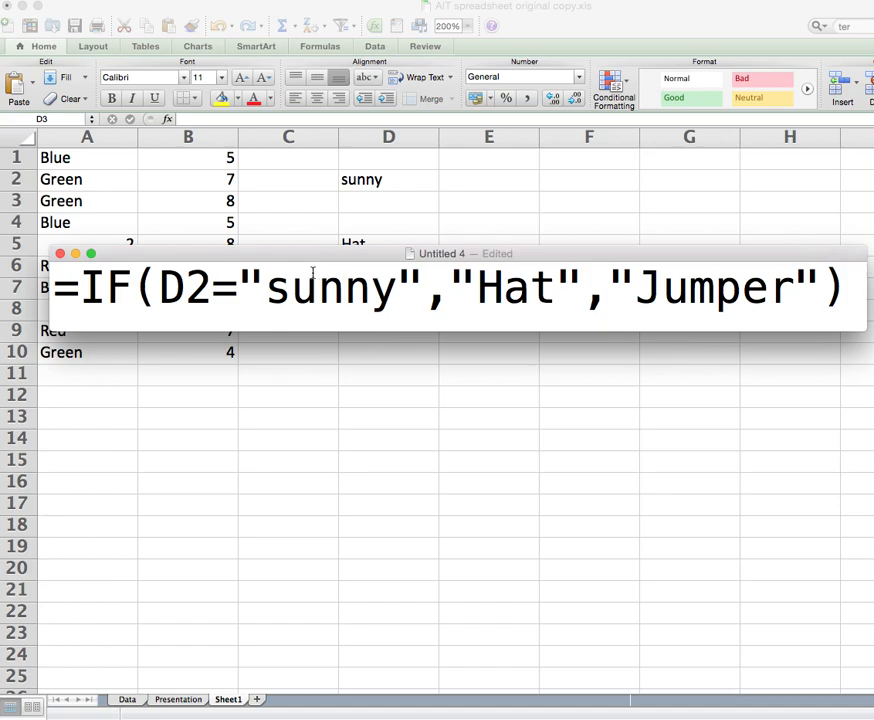
drag(134, 253, 873, 180)
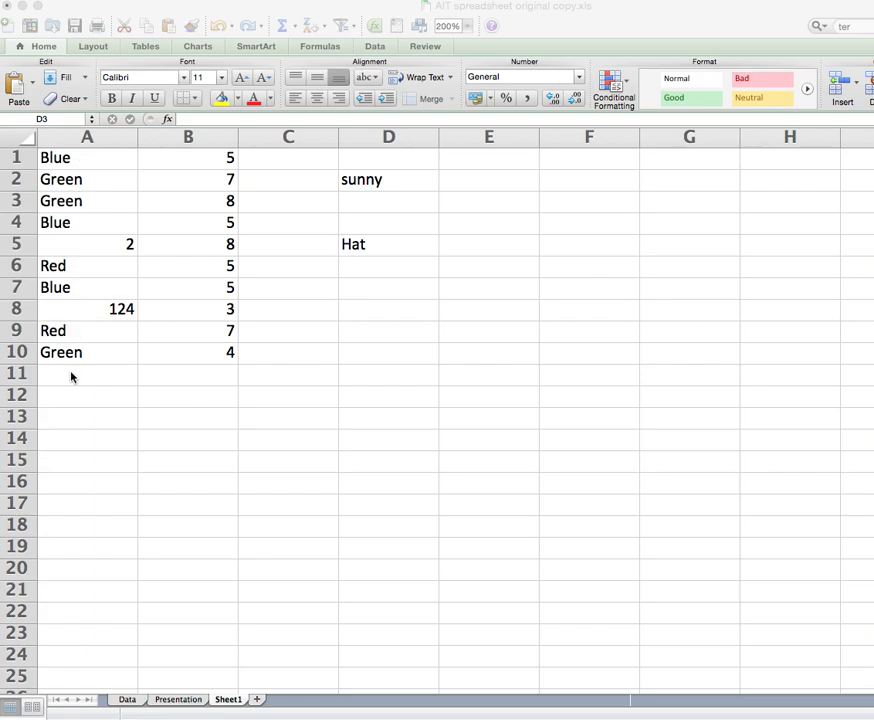
Highlight the =COUNT(A1:A10) line in the formula note and move the note aside.
drag(872, 462, 265, 443)
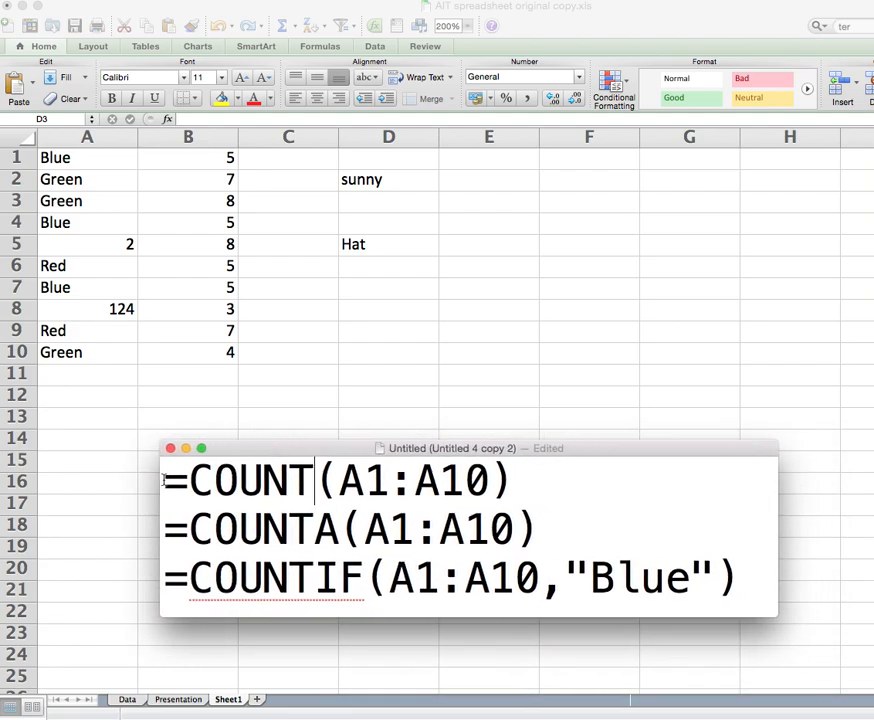
drag(174, 482, 548, 474)
key(super+c)
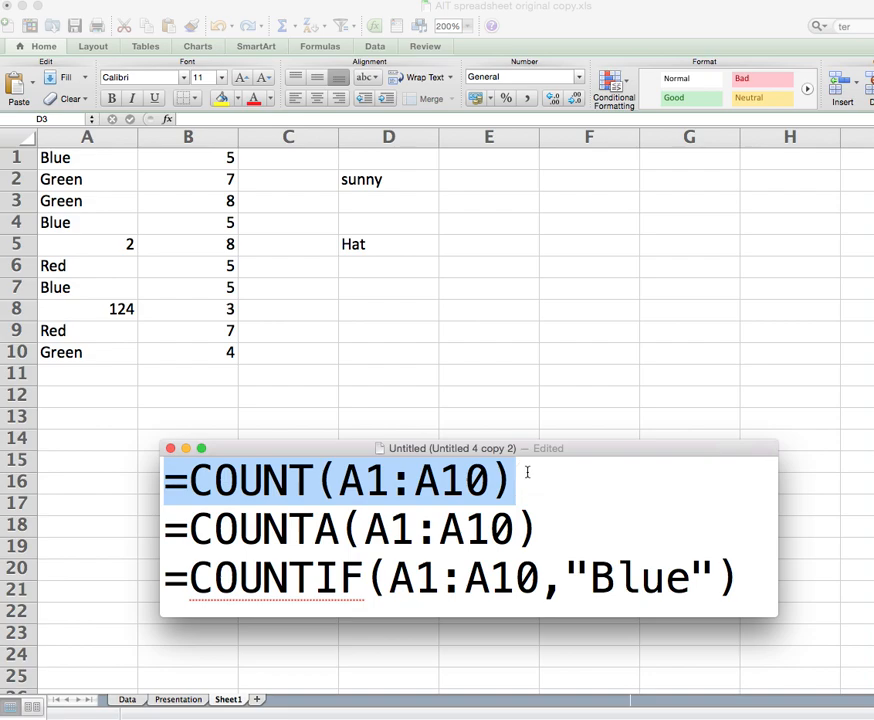
drag(343, 448, 845, 370)
Paste =COUNT(A1:A10) into A13, returning 2, and check range ends A1 and A10.
click(55, 422)
click(77, 422)
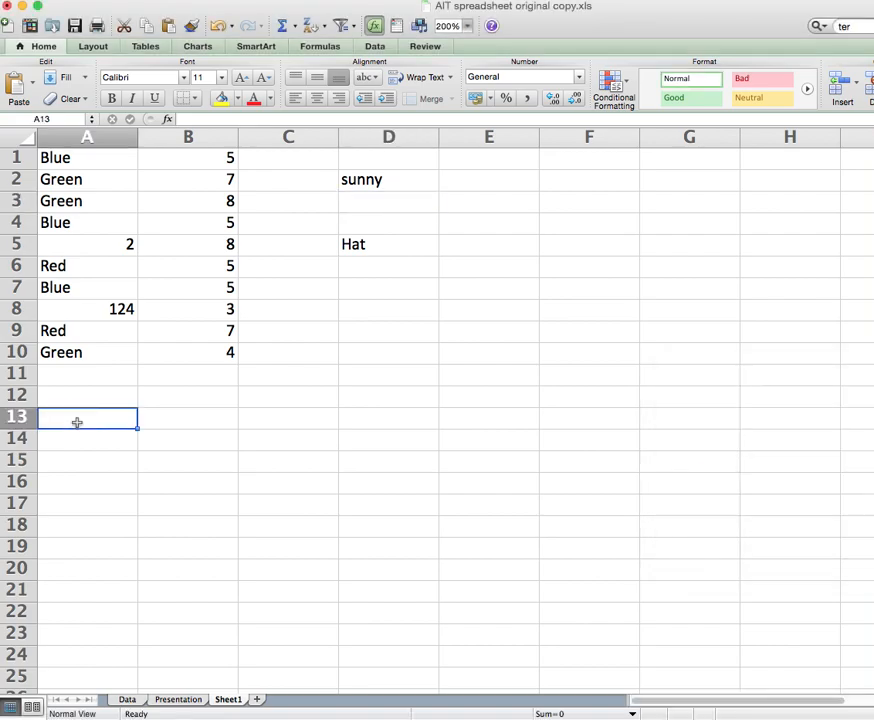
key(super+v)
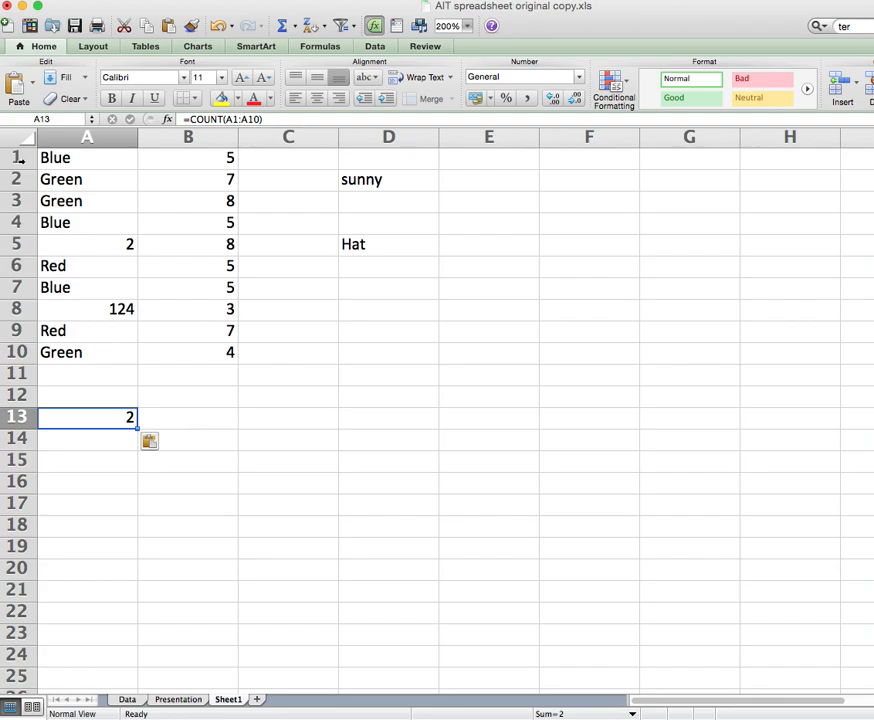
click(52, 160)
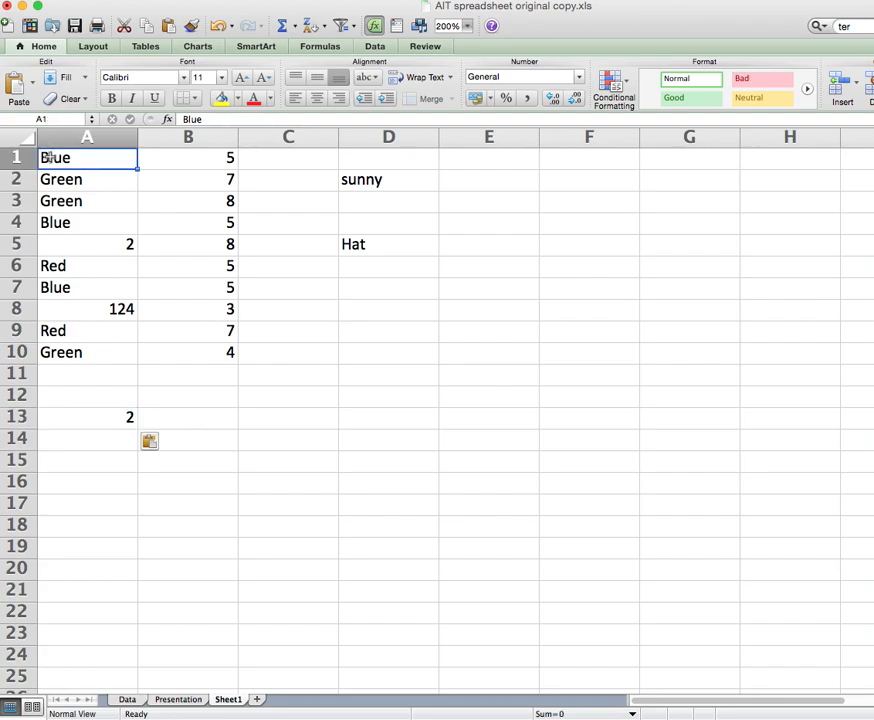
click(59, 349)
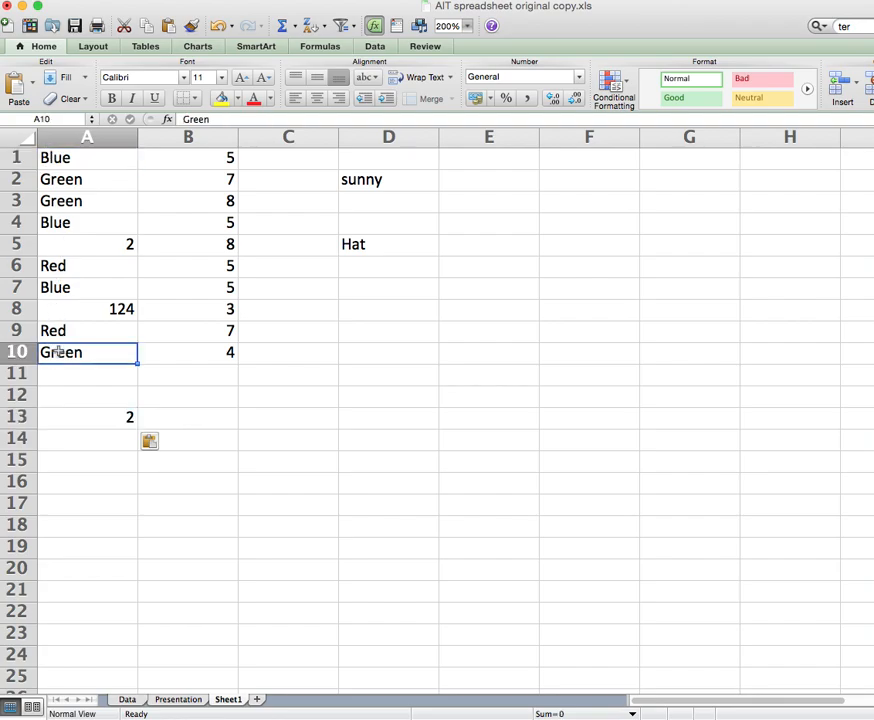
click(101, 422)
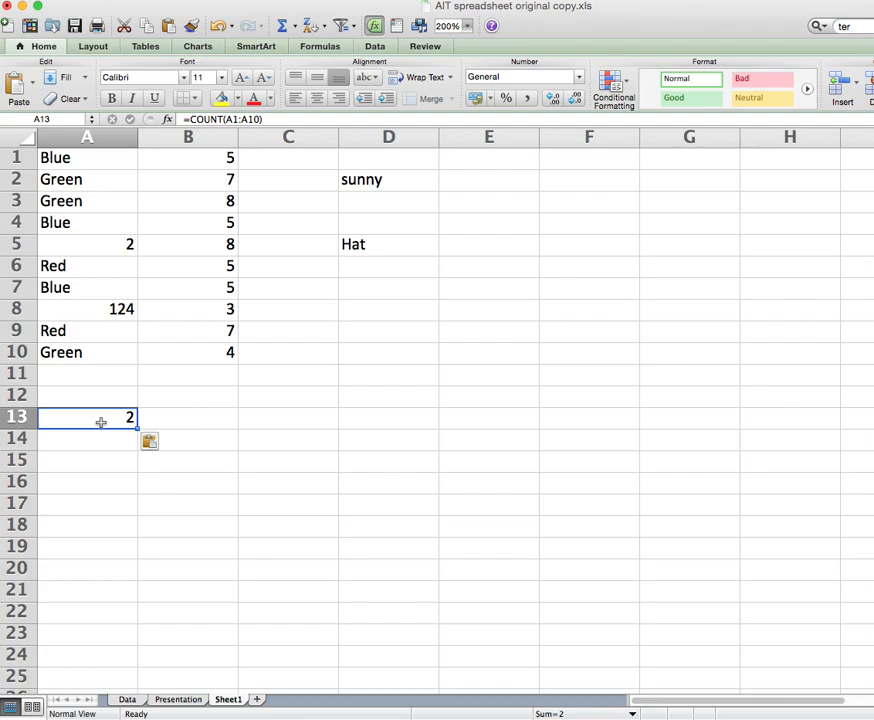
drag(873, 370, 705, 344)
click(670, 385)
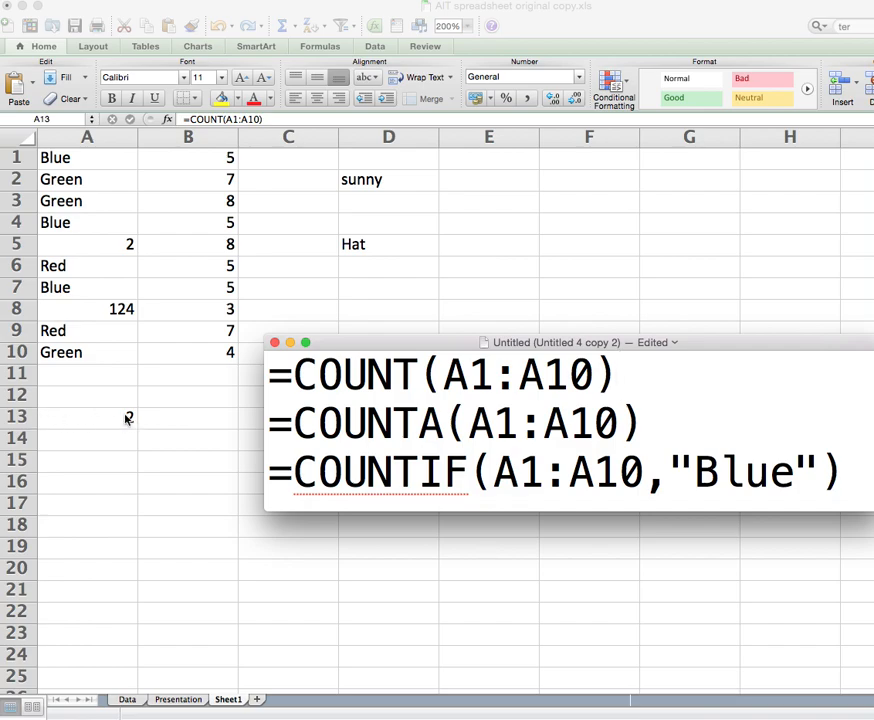
Copy the COUNTA line from the notes and paste it into A14, giving 10.
drag(643, 421, 272, 423)
key(super+c)
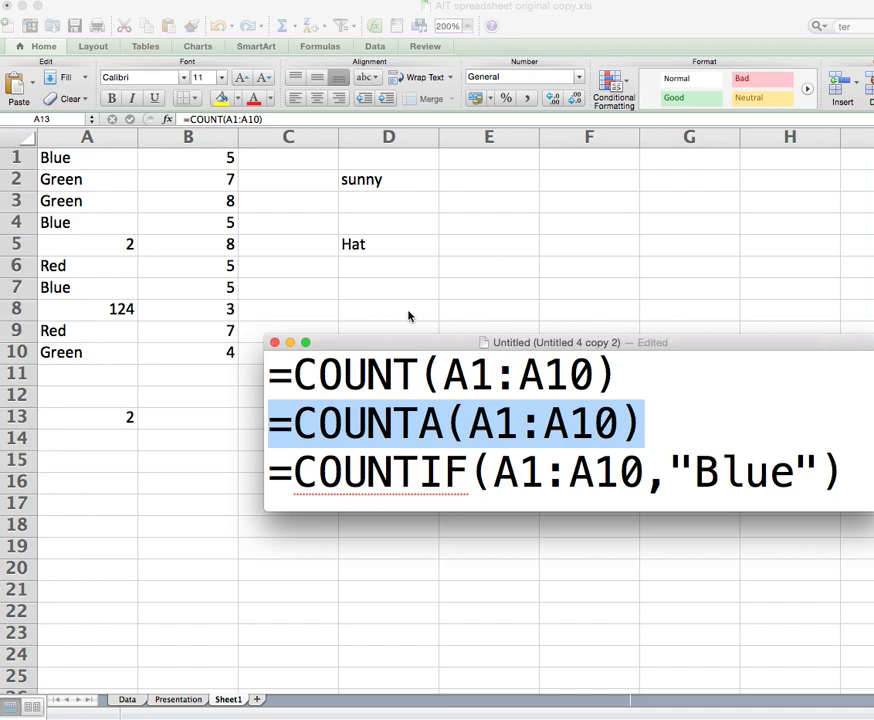
drag(400, 342, 872, 294)
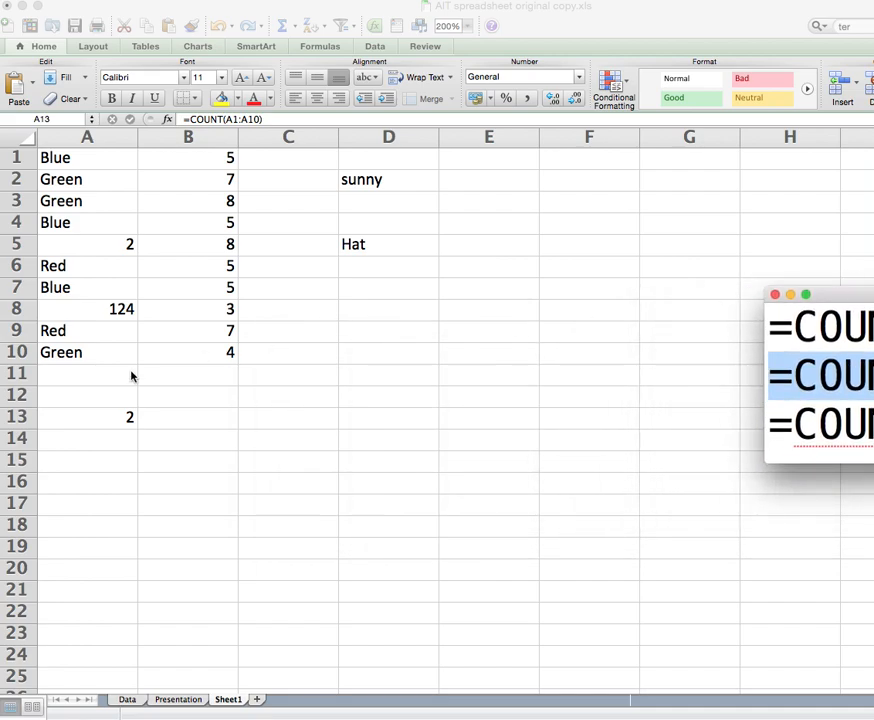
click(98, 439)
click(98, 439)
key(super+v)
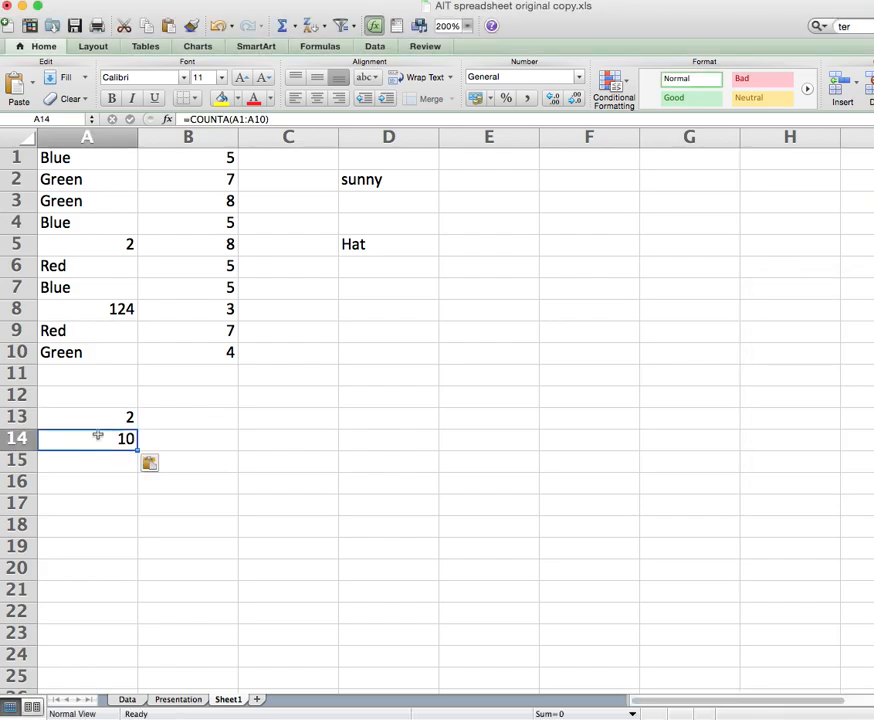
click(130, 460)
click(129, 439)
Test the counts by clearing A6, entering 5, then restoring Red; check A1, A4, A7.
click(66, 264)
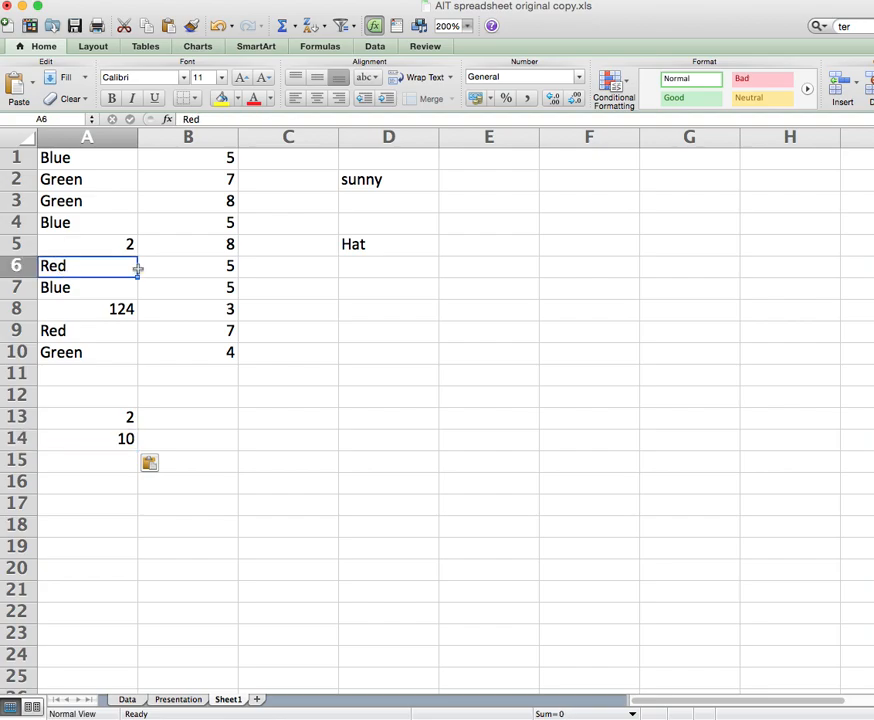
key(BackSpace)
key(Return)
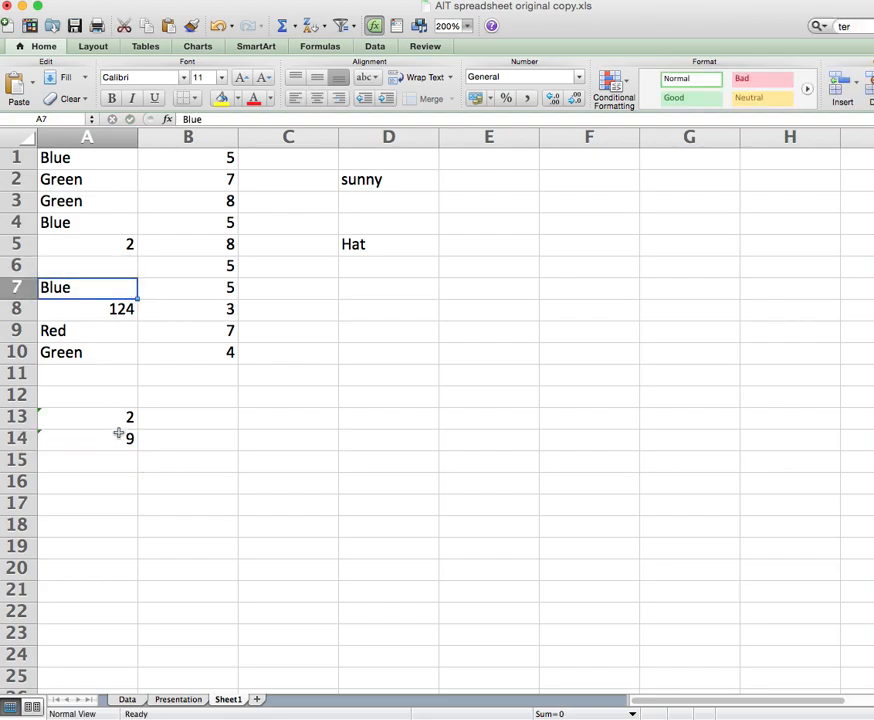
click(102, 269)
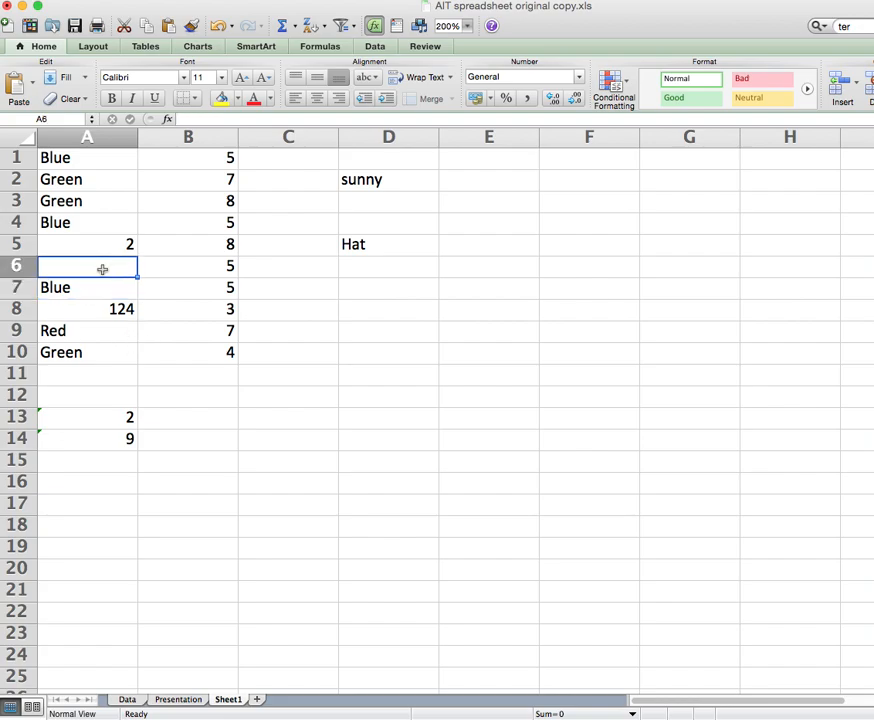
text(5)
key(Return)
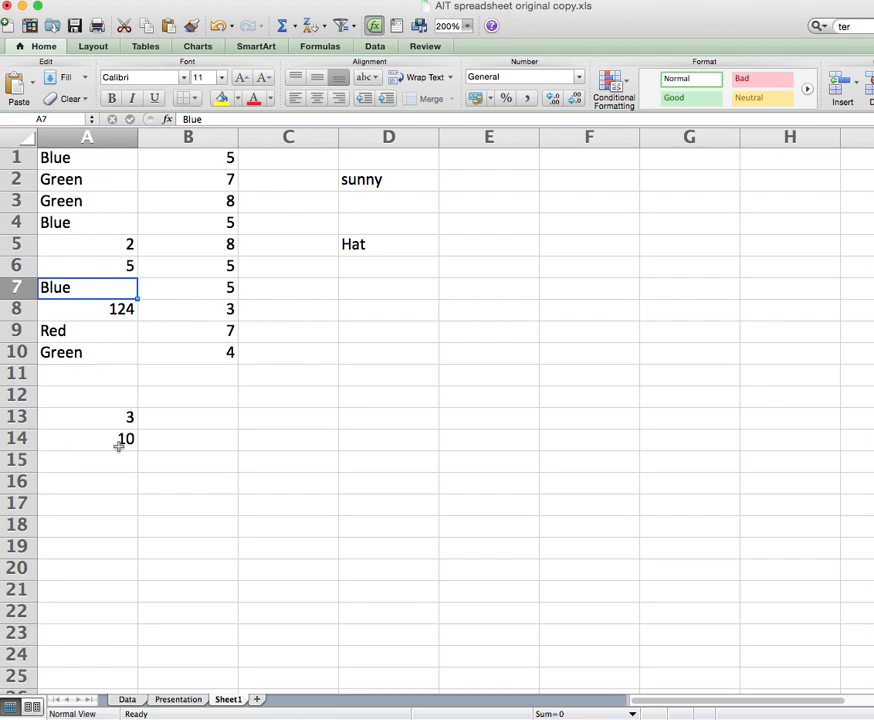
click(107, 265)
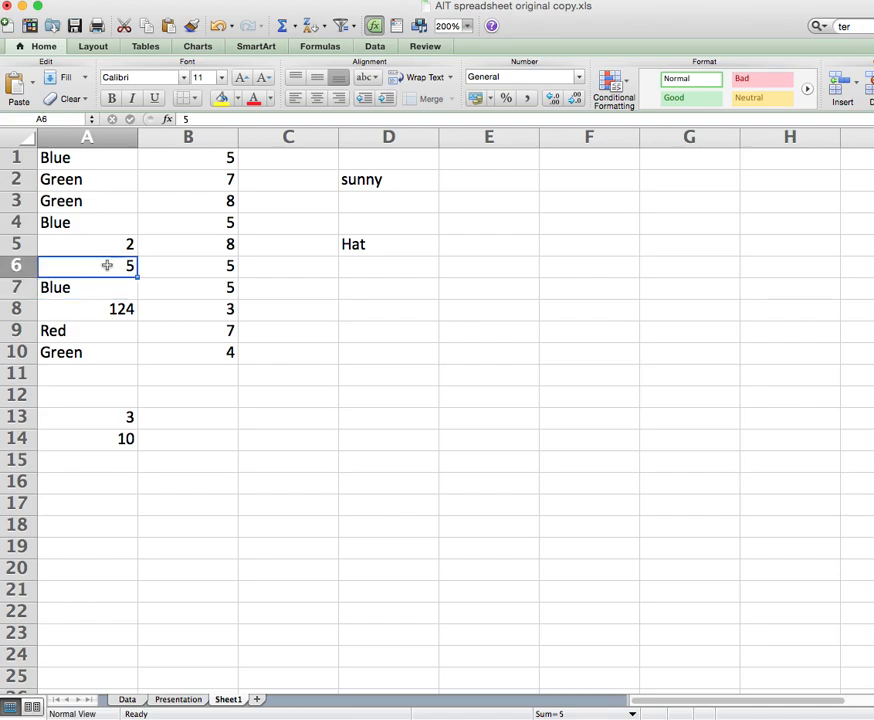
text(Red)
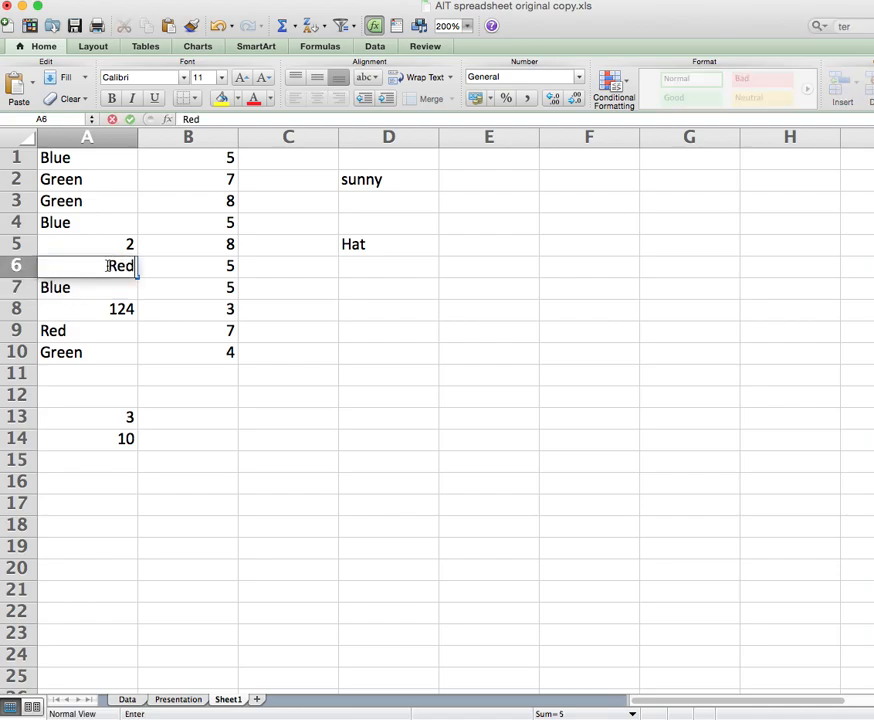
key(Return)
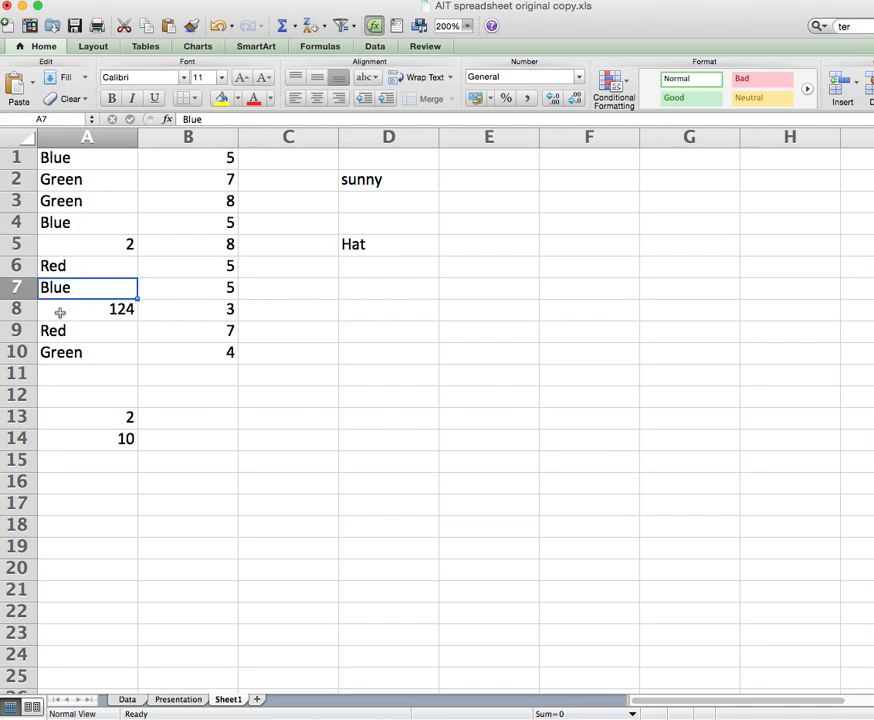
click(74, 157)
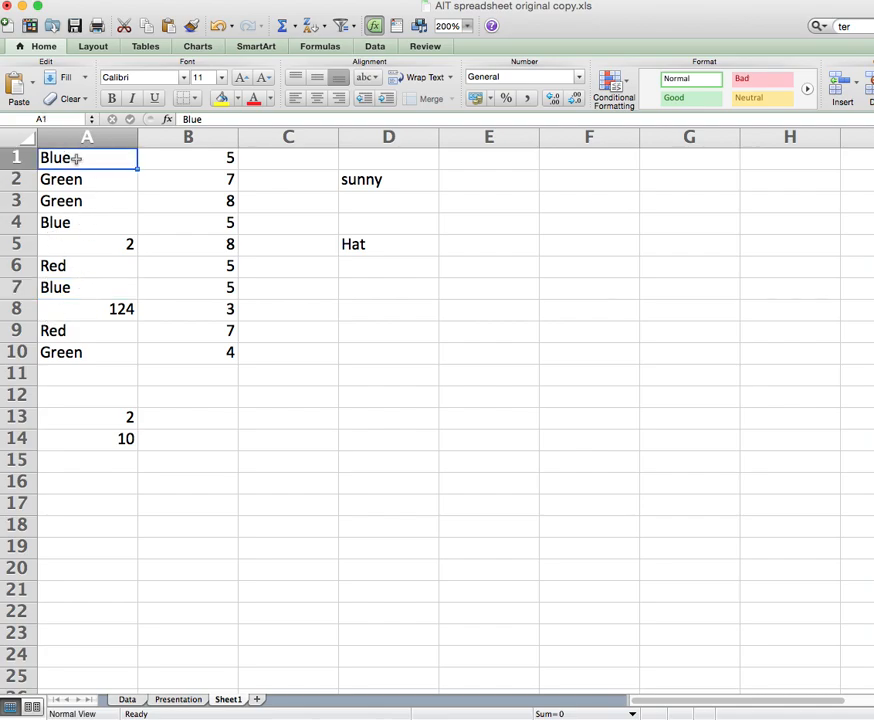
click(72, 222)
click(75, 289)
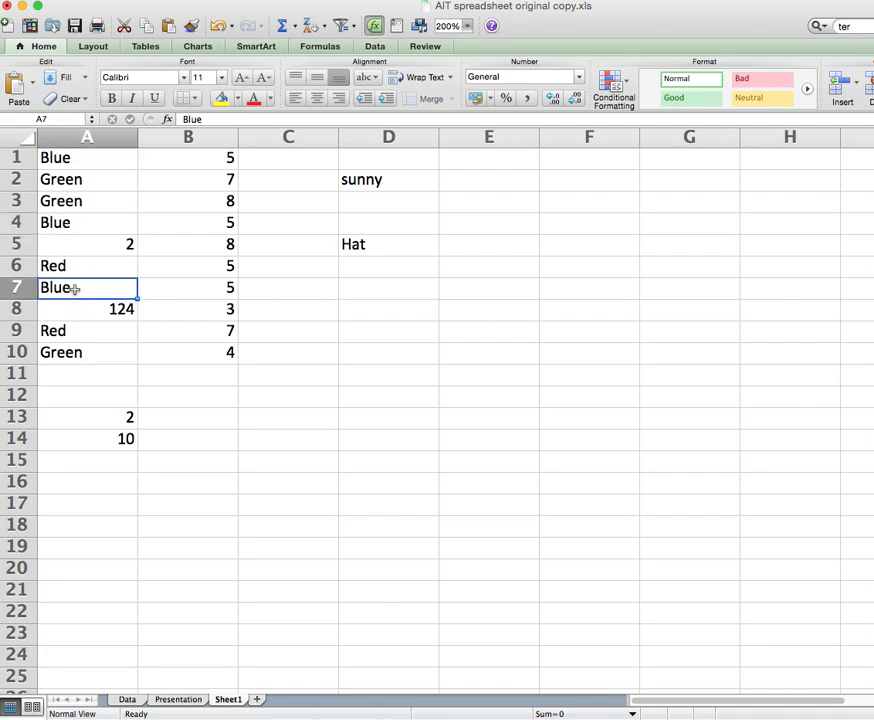
key(super+Tab)
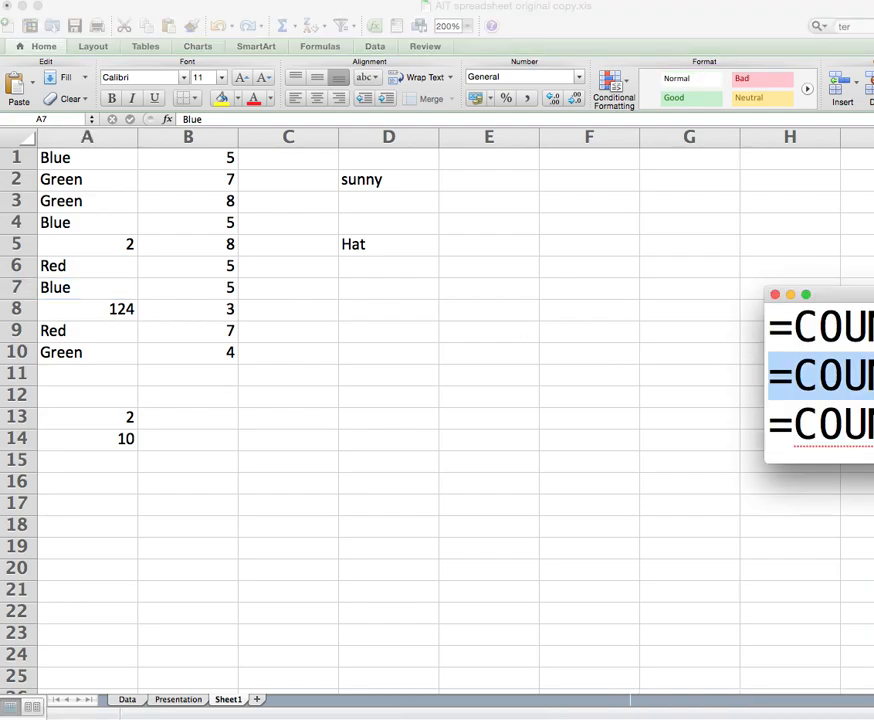
drag(850, 296, 726, 308)
click(861, 435)
drag(861, 435, 273, 443)
key(super+c)
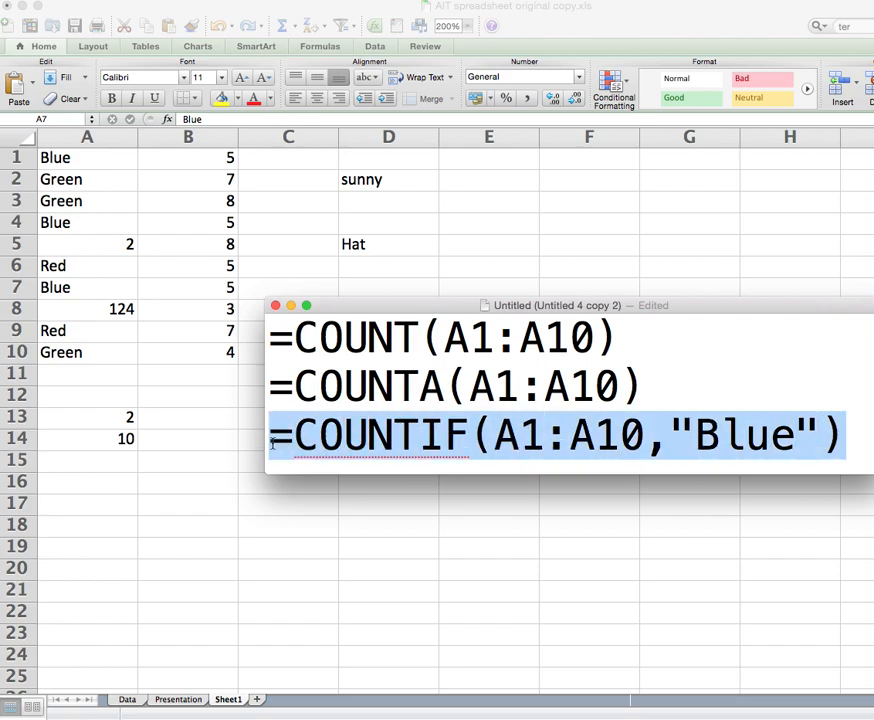
click(395, 436)
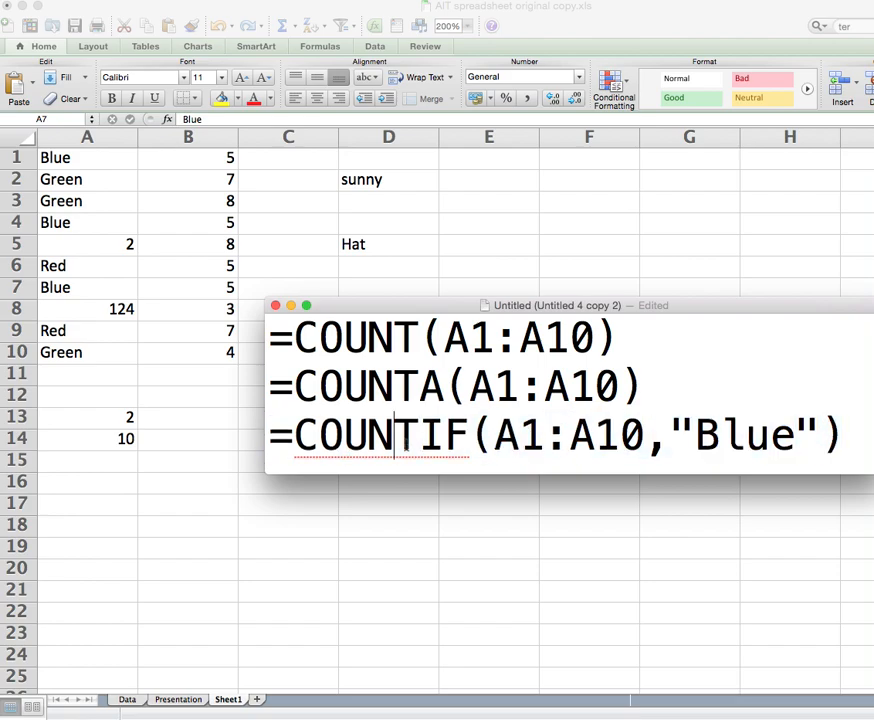
drag(420, 435, 466, 435)
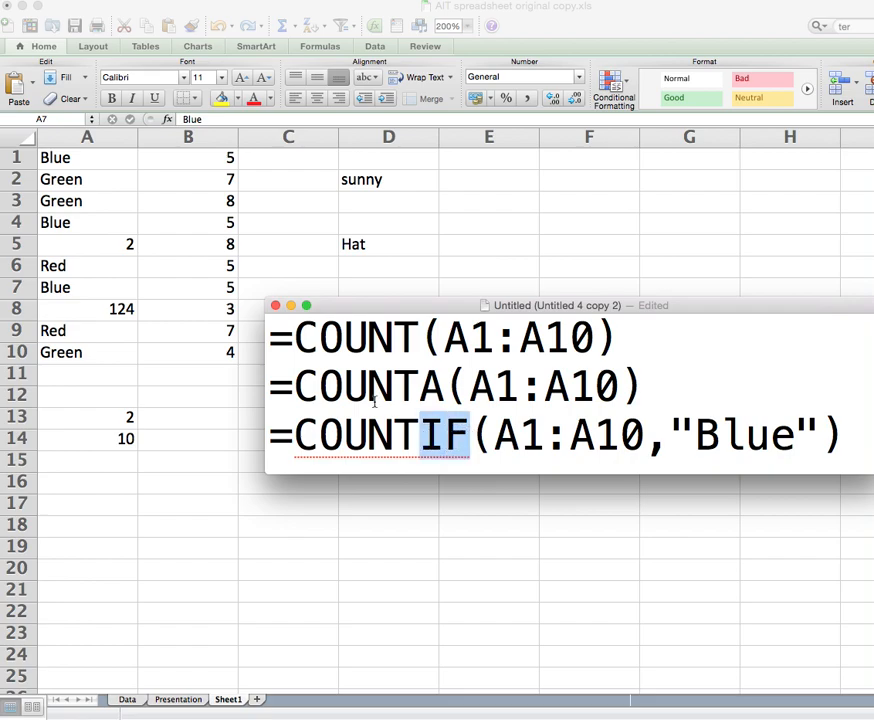
drag(297, 338, 415, 338)
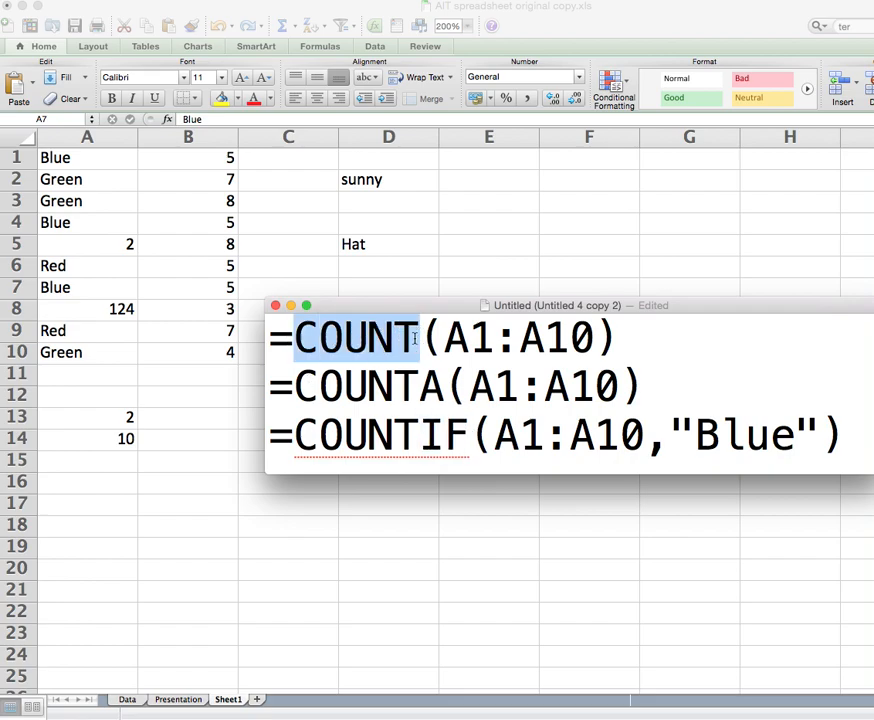
drag(297, 389, 442, 386)
drag(420, 435, 452, 433)
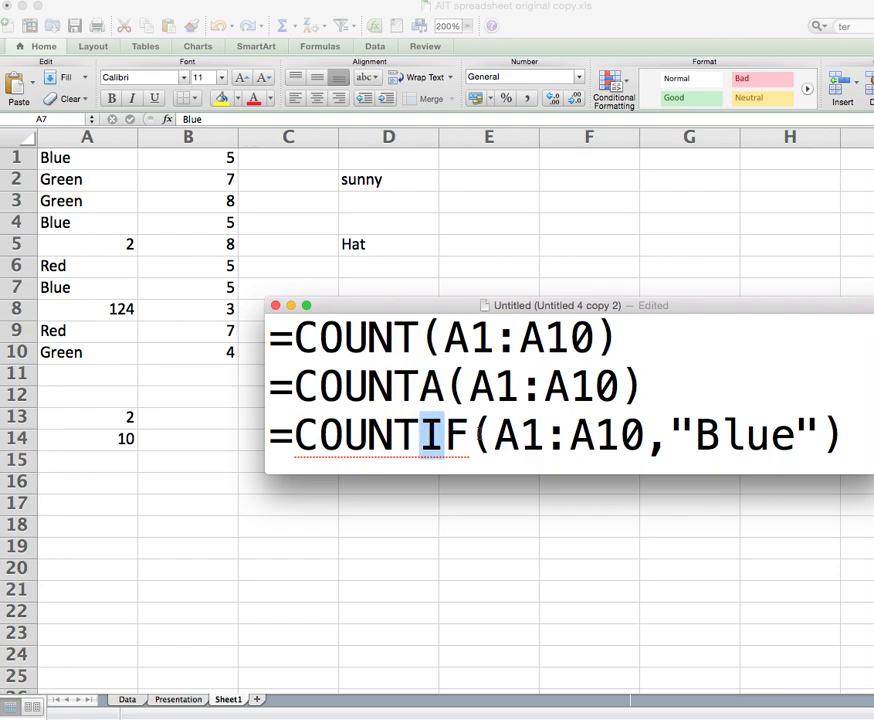
click(506, 433)
drag(497, 433, 808, 430)
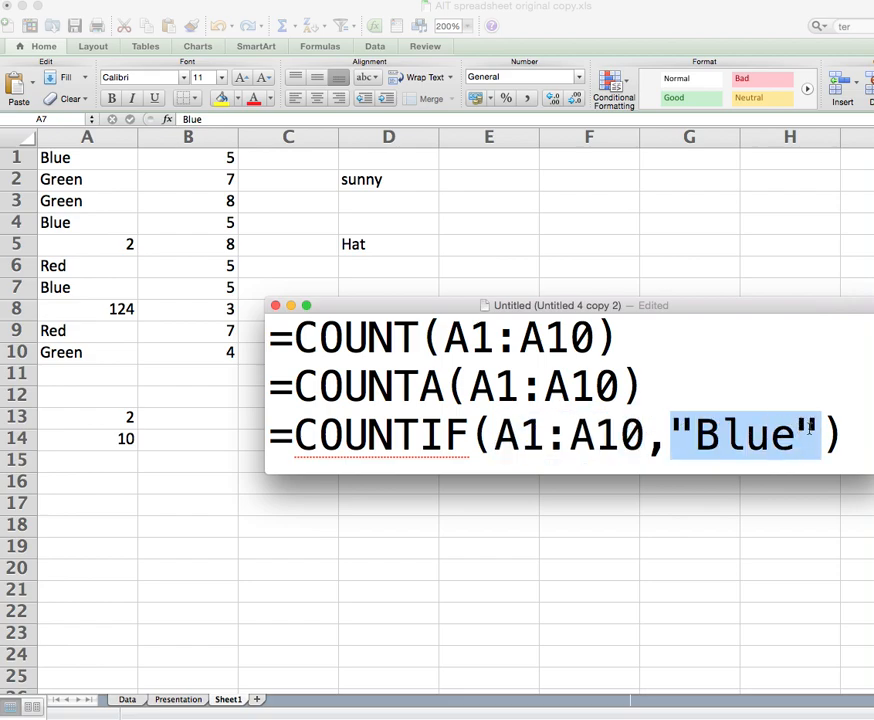
drag(354, 305, 873, 296)
click(317, 352)
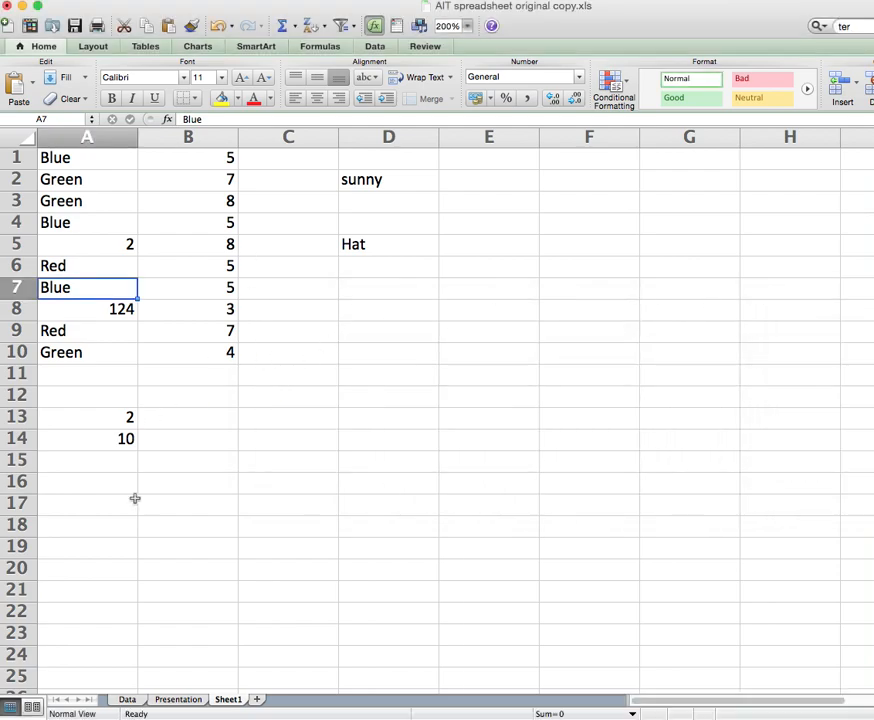
Paste =COUNTIF(A1:A10,"Blue") into A15 so it returns 3.
click(113, 460)
click(256, 119)
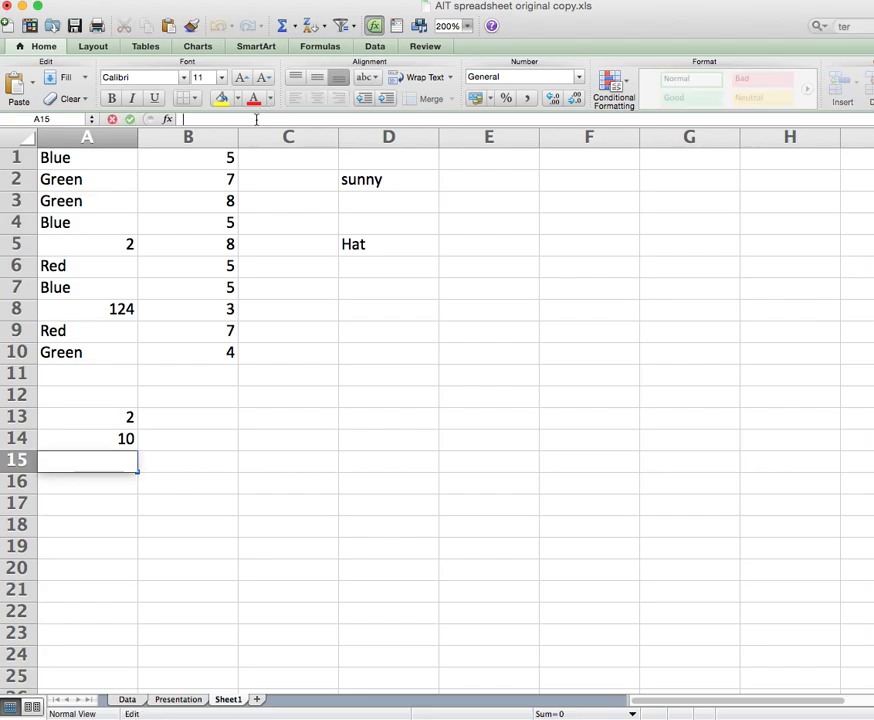
key(super+v)
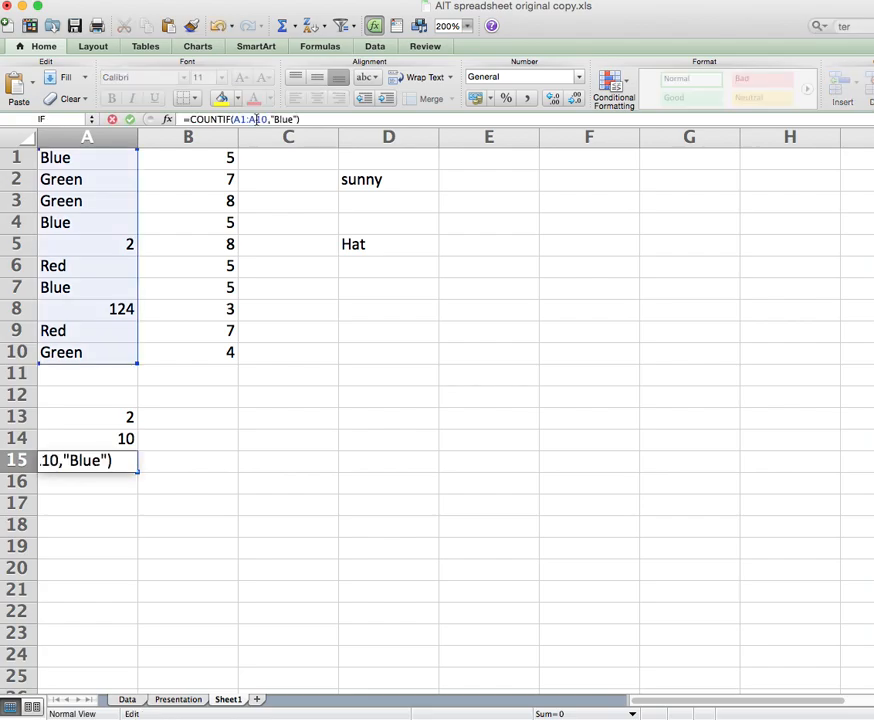
key(Return)
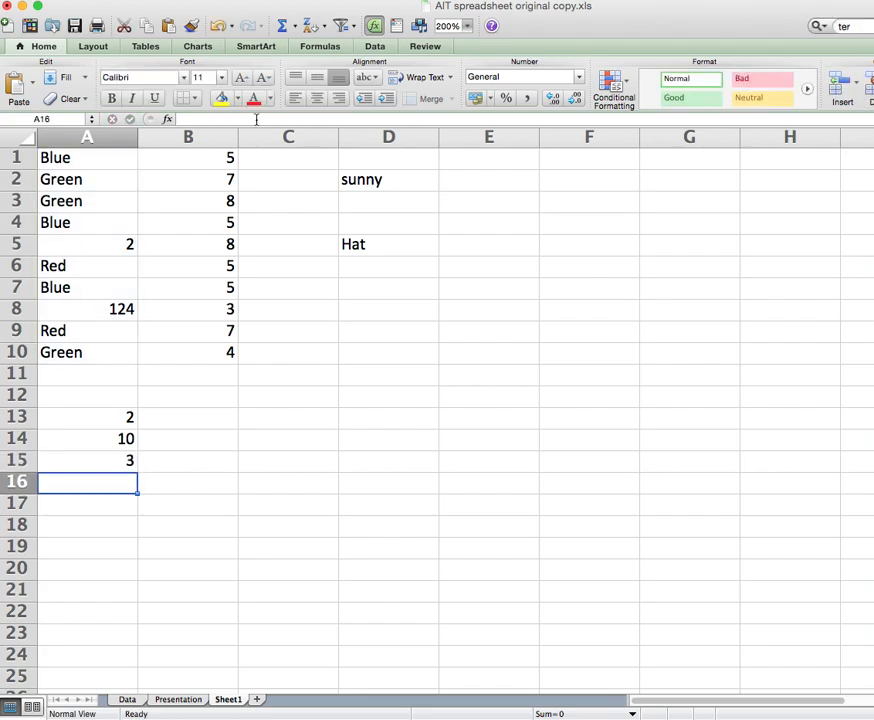
click(113, 460)
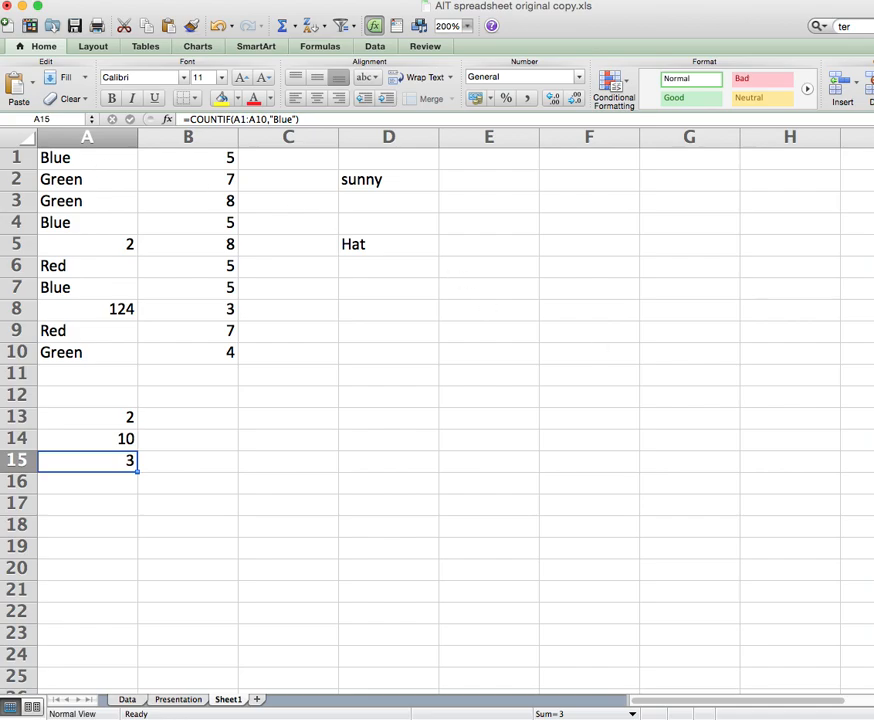
Copy =SUM(B1:B10) from the notes and paste it into B13, totalling 57.
drag(868, 482, 537, 314)
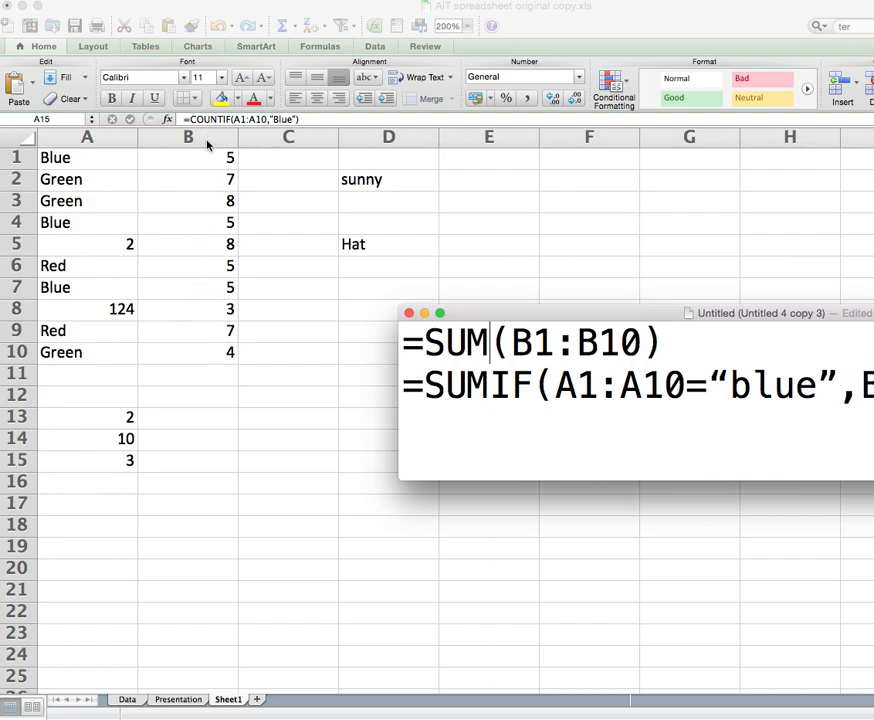
drag(668, 343, 404, 346)
key(super+c)
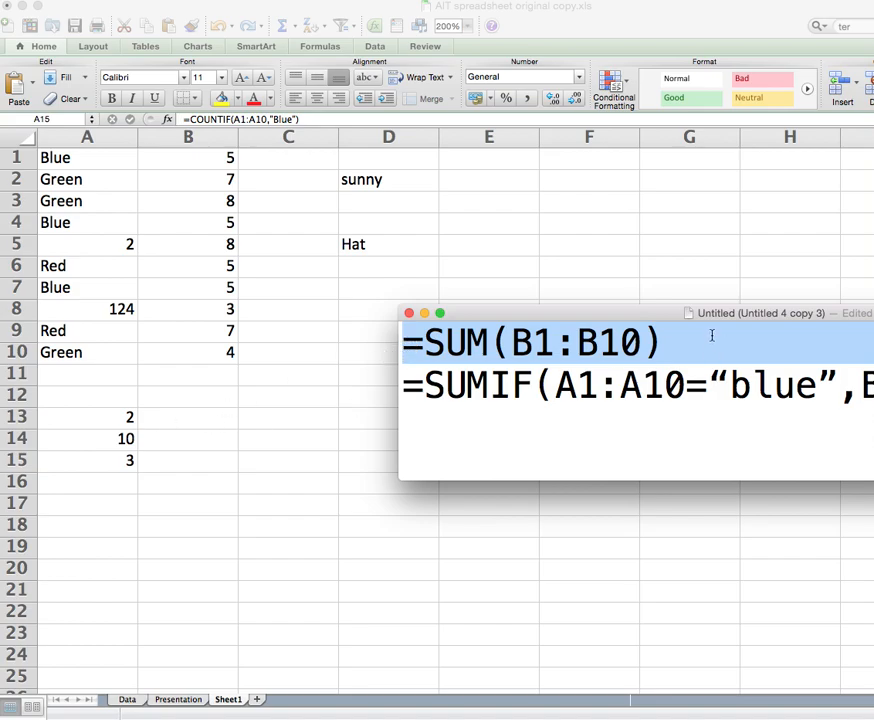
click(191, 423)
click(190, 420)
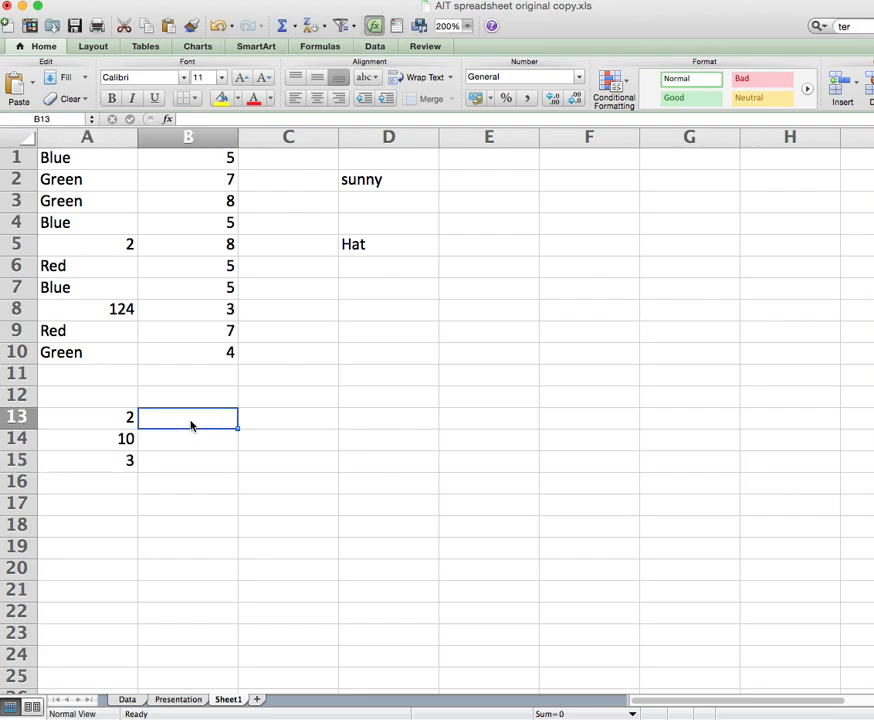
key(super+v)
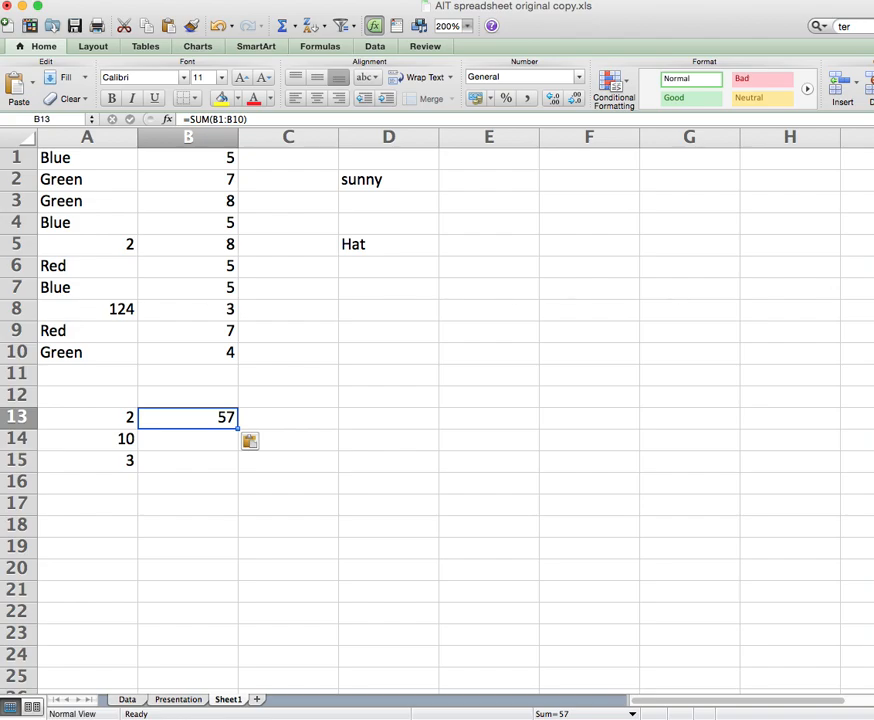
Bring the notes over the sheet and highlight the SUMIF name and its "blue" criterion.
key(super+Tab)
click(707, 398)
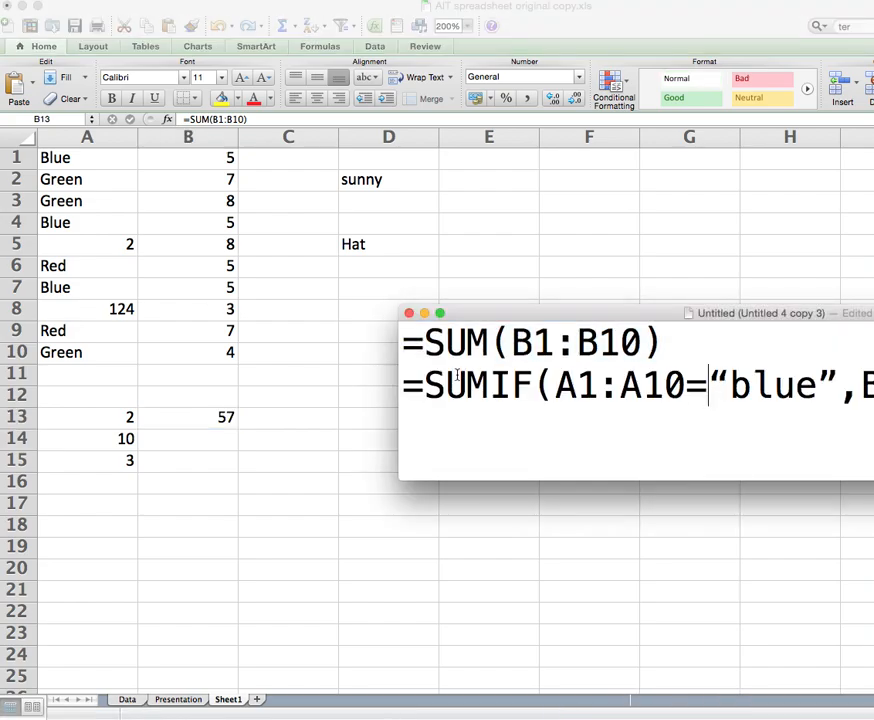
drag(726, 312, 517, 219)
drag(210, 292, 484, 292)
drag(540, 289, 778, 290)
click(650, 289)
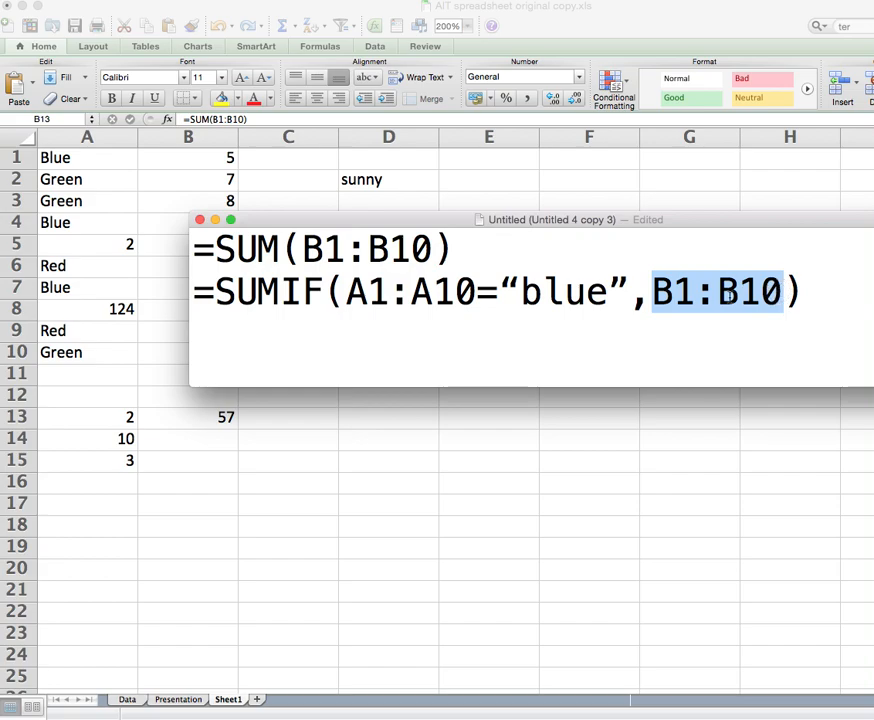
Select the whole =SUMIF(A1:A10="blue",B1:B10) line, move the notes aside, and return to Excel.
drag(377, 222, 285, 280)
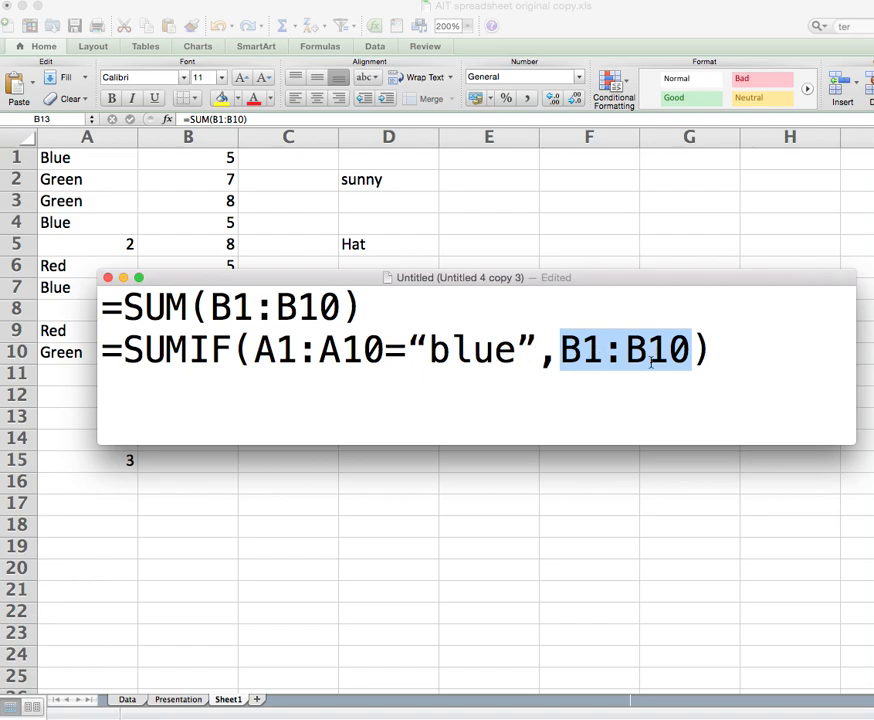
drag(107, 351, 743, 331)
key(super+c)
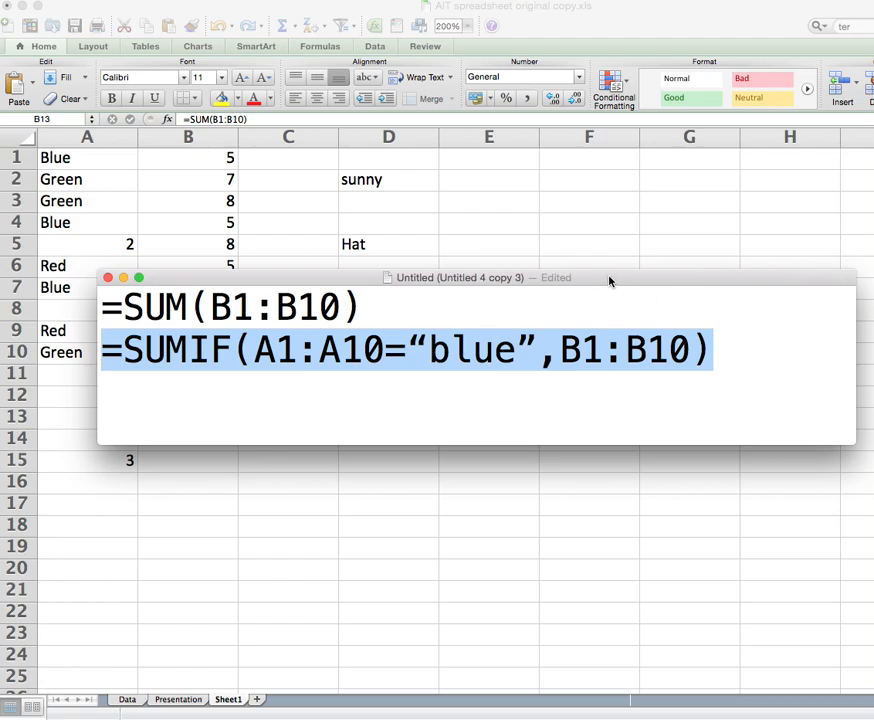
drag(611, 279, 870, 288)
click(361, 448)
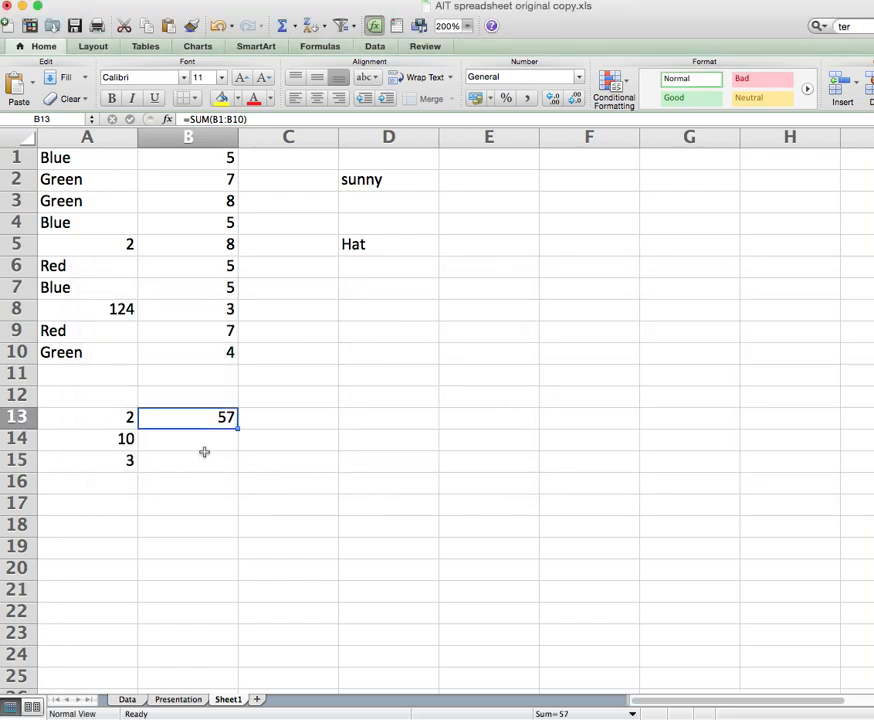
Paste =SUMIF(A1:A10="blue",B1:B10) into B14 and dismiss Excel's formula-error alerts.
click(234, 455)
click(211, 443)
click(272, 118)
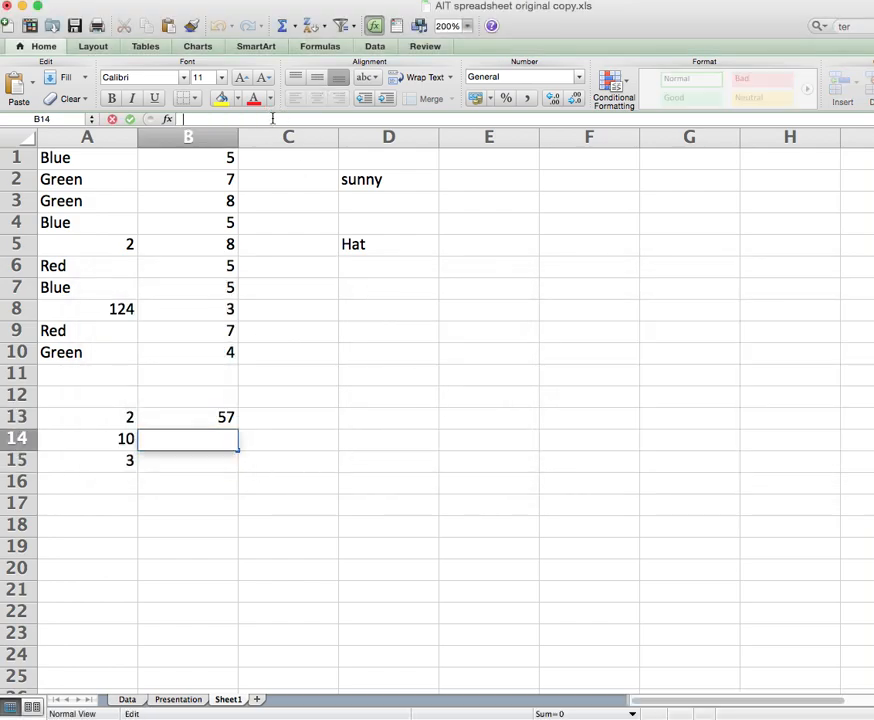
key(super+v)
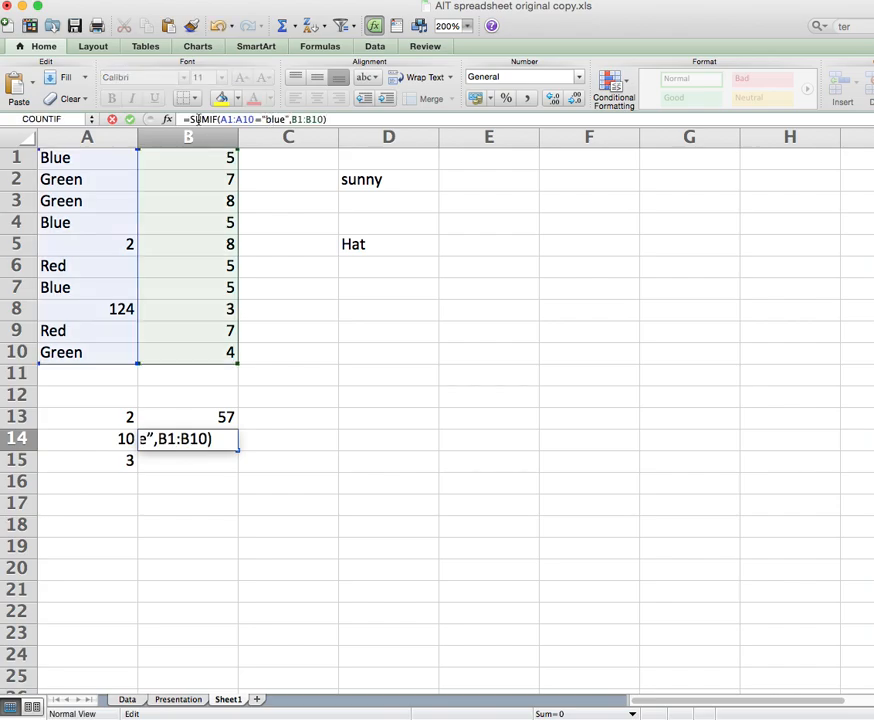
key(Return)
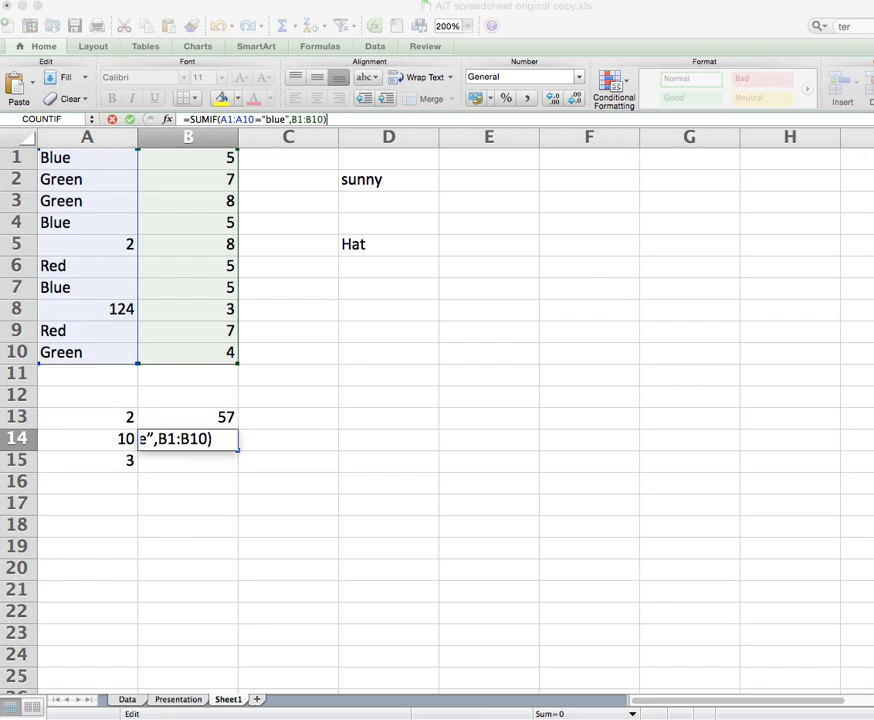
key(Return)
click(346, 119)
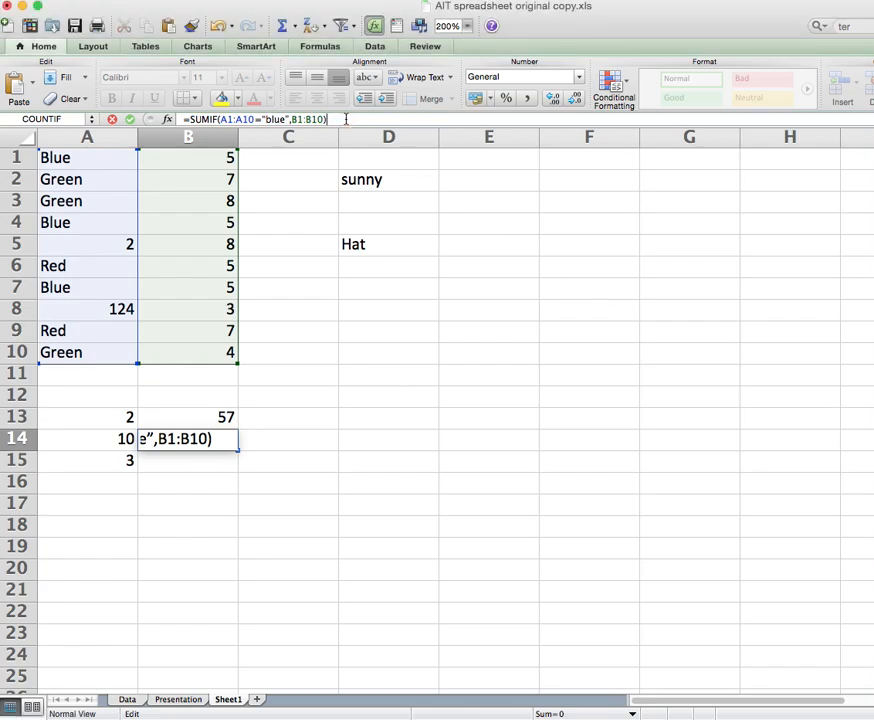
key(Return)
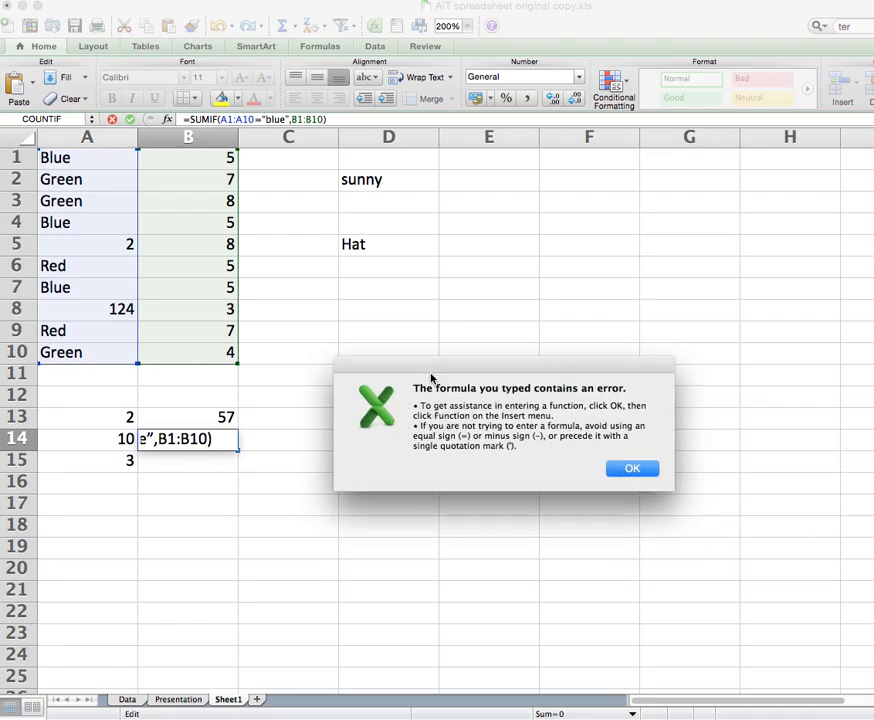
click(648, 466)
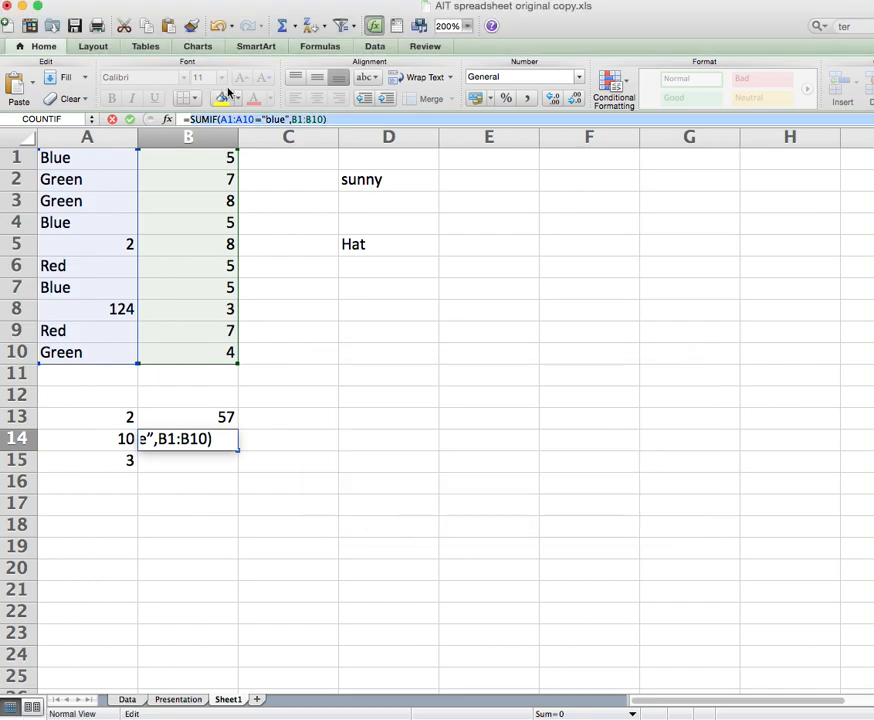
Retype B14 as =SUMIF(A1:A10,"blue",B1:B10), selecting A1:A10 and B1:B10 as ranges.
triple_click(329, 117)
text(==s)
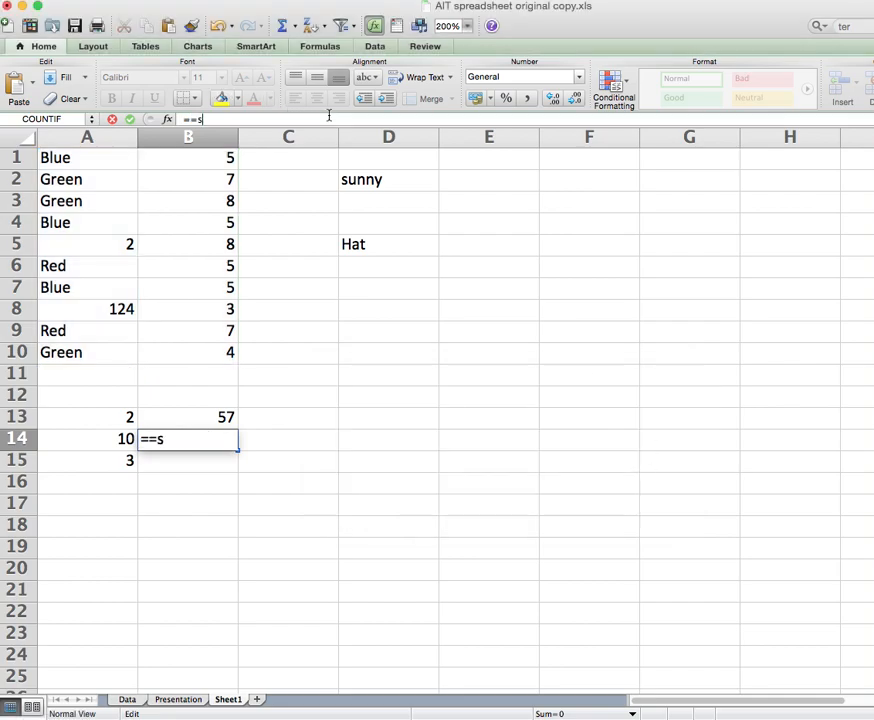
text(umif()
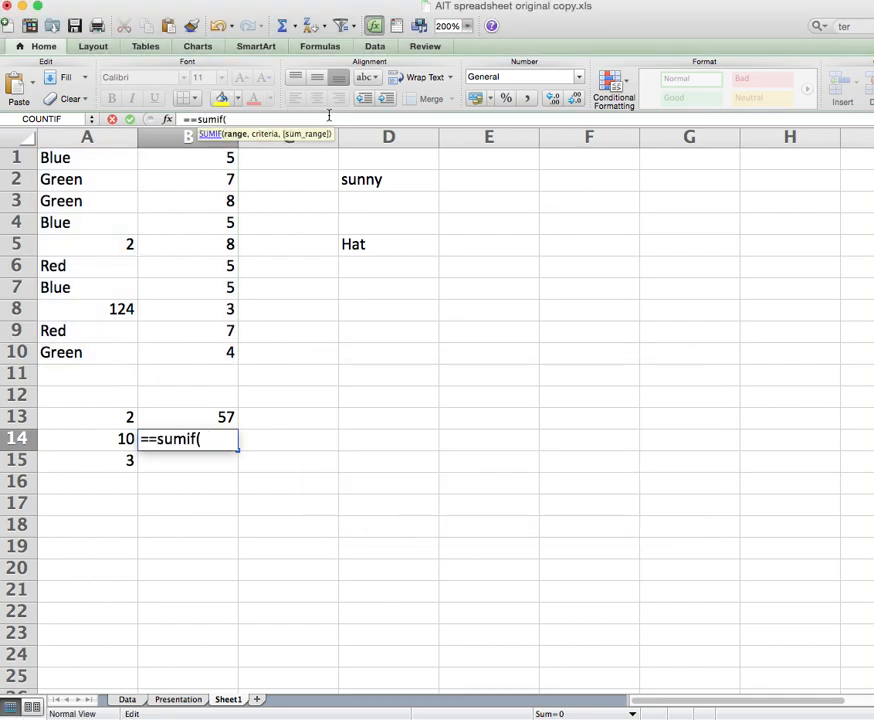
key(BackSpace)
key(BackSpace)
key(BackSpace)
key(BackSpace)
key(BackSpace)
key(BackSpace)
key(BackSpace)
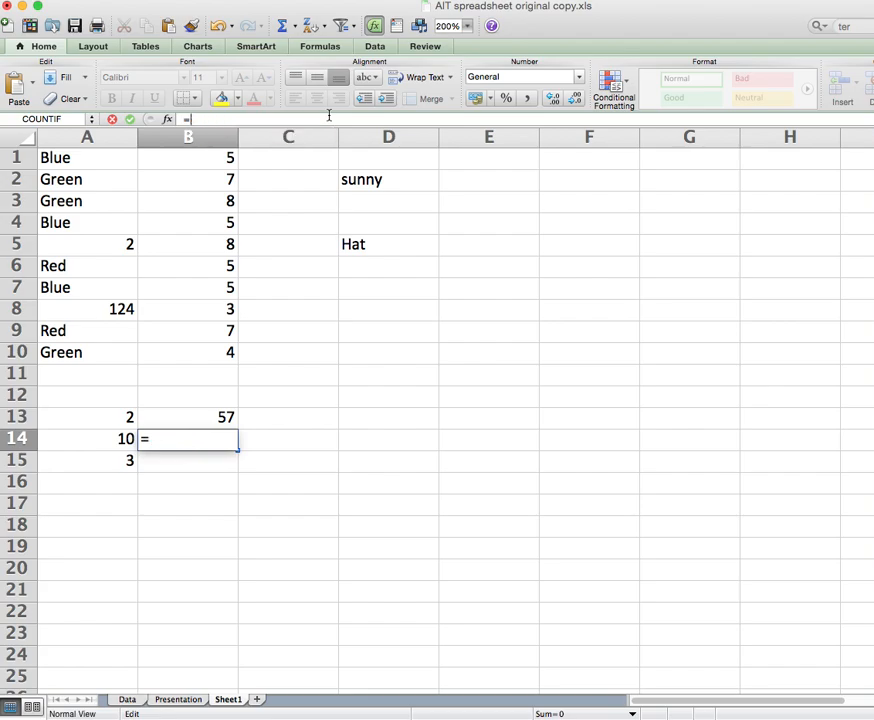
text(sumif()
drag(66, 160, 66, 366)
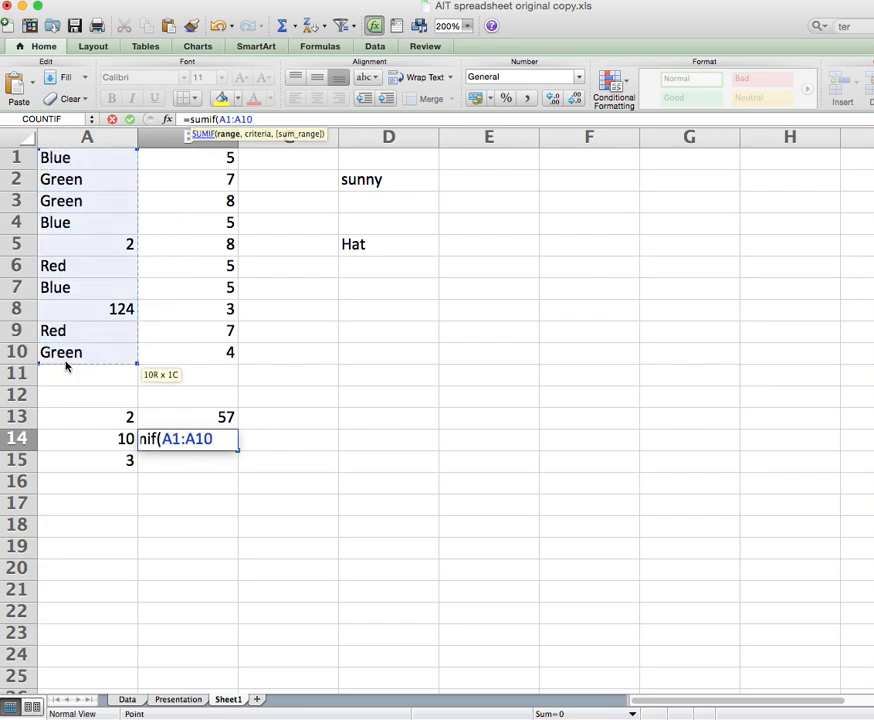
text(,"+)
click(64, 360)
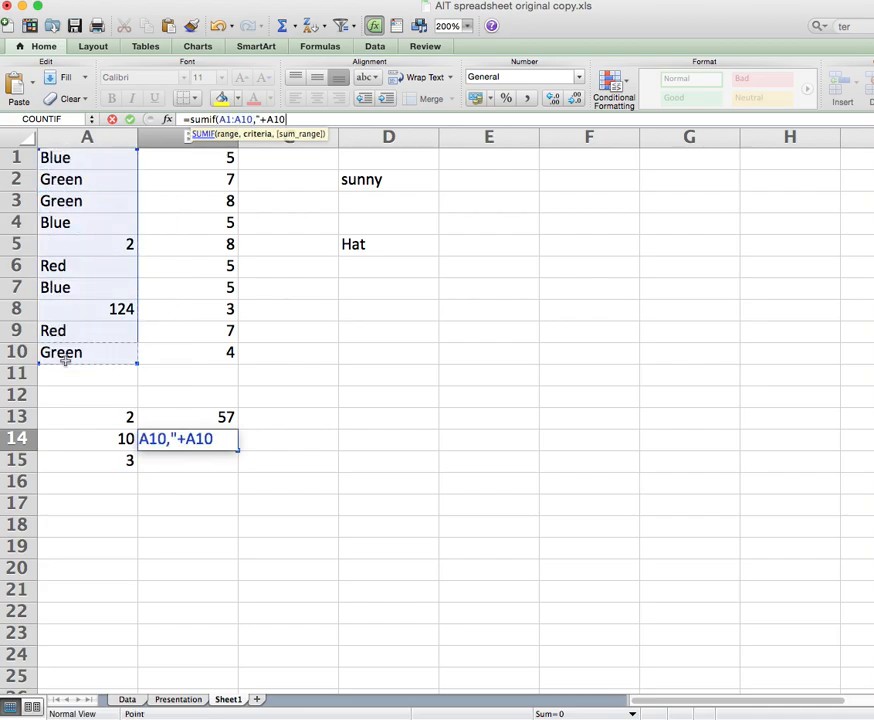
text(blue)
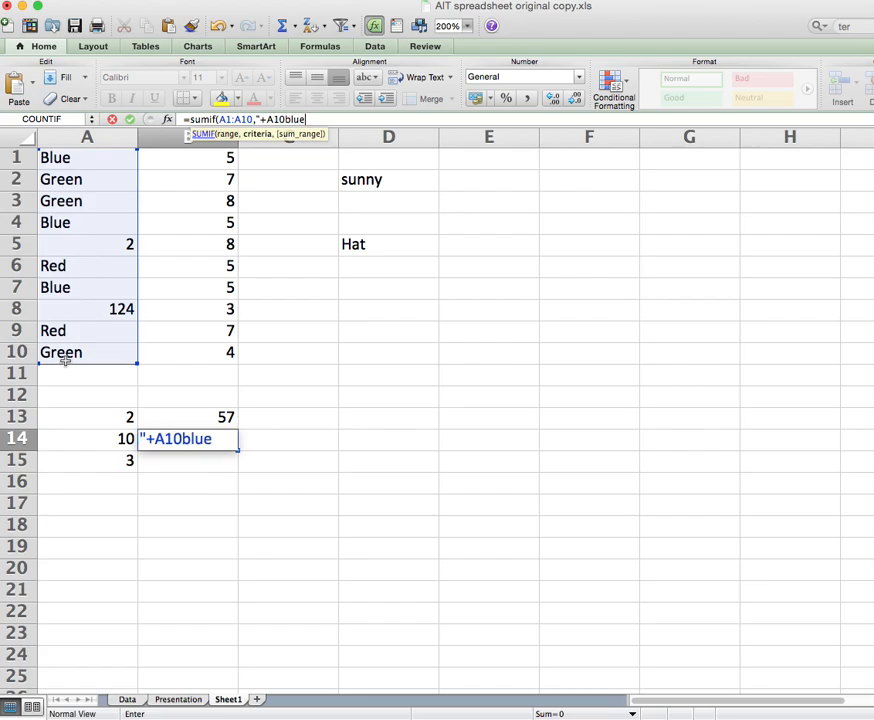
text(+A1)
key(BackSpace)
key(BackSpace)
key(BackSpace)
key(BackSpace)
key(BackSpace)
key(BackSpace)
key(BackSpace)
key(BackSpace)
key(BackSpace)
key(BackSpace)
key(BackSpace)
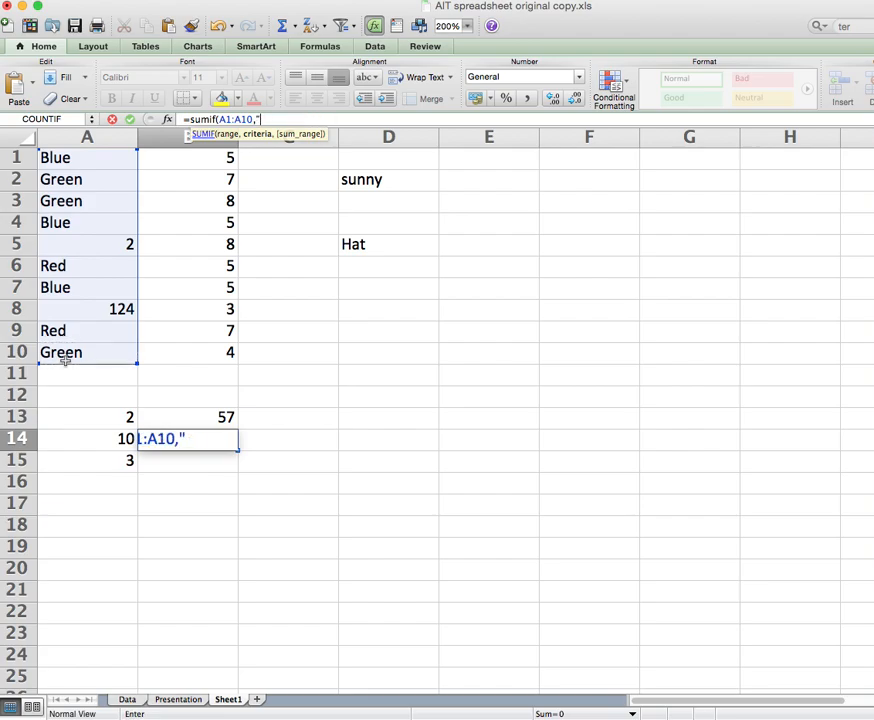
text(blue",)
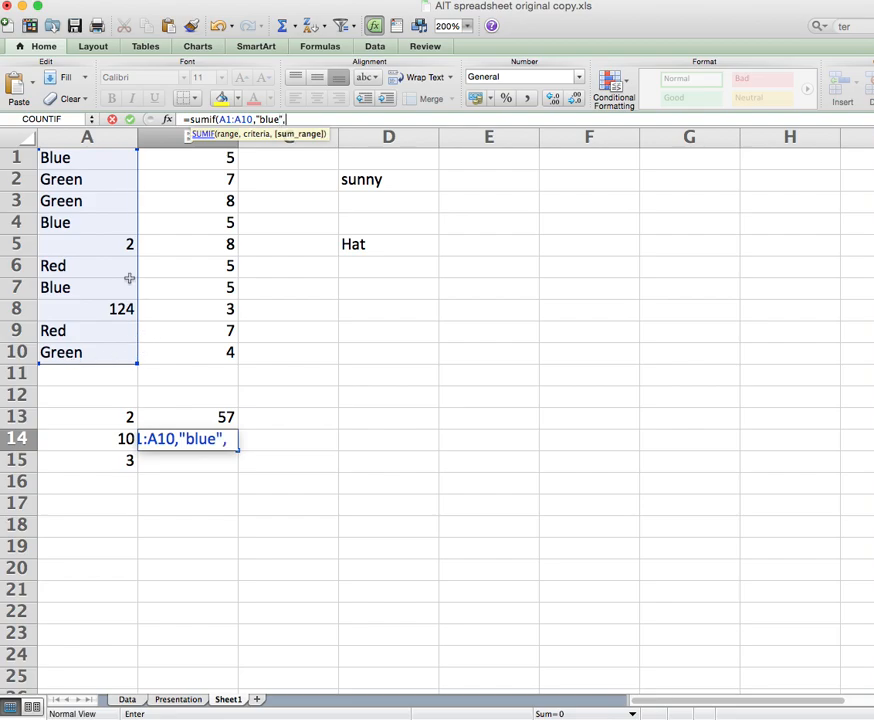
drag(217, 155, 207, 347)
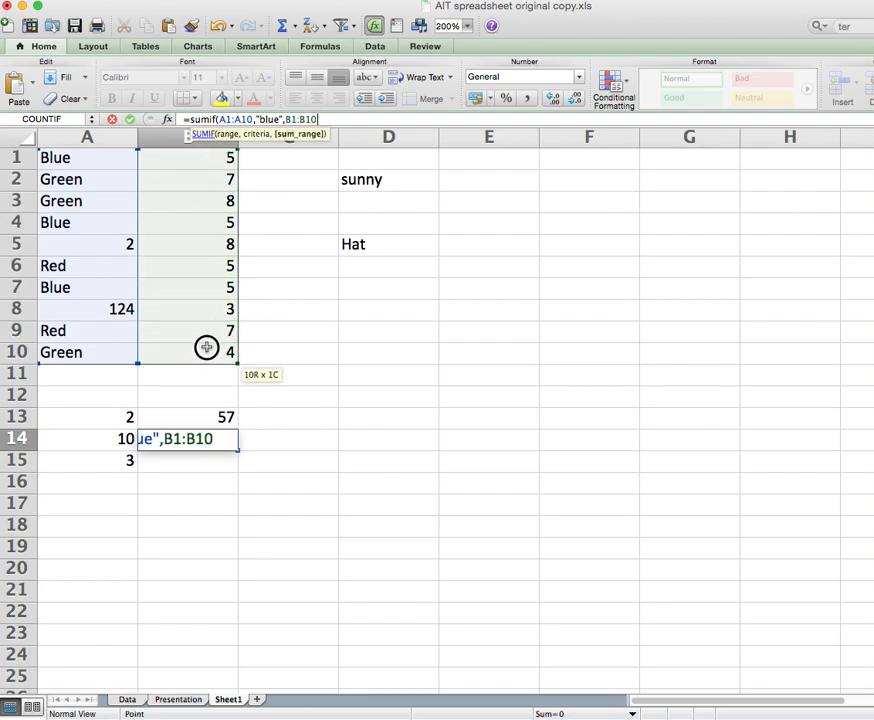
text())
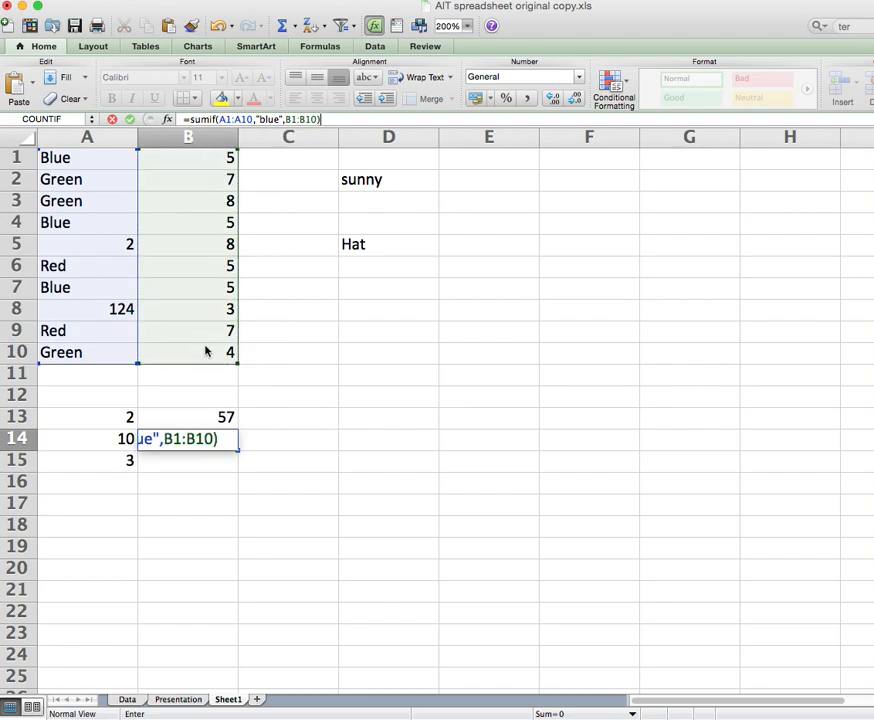
key(Return)
Check the result of 15 in B14 against the Blue row values in B1, B4 and B7.
click(214, 437)
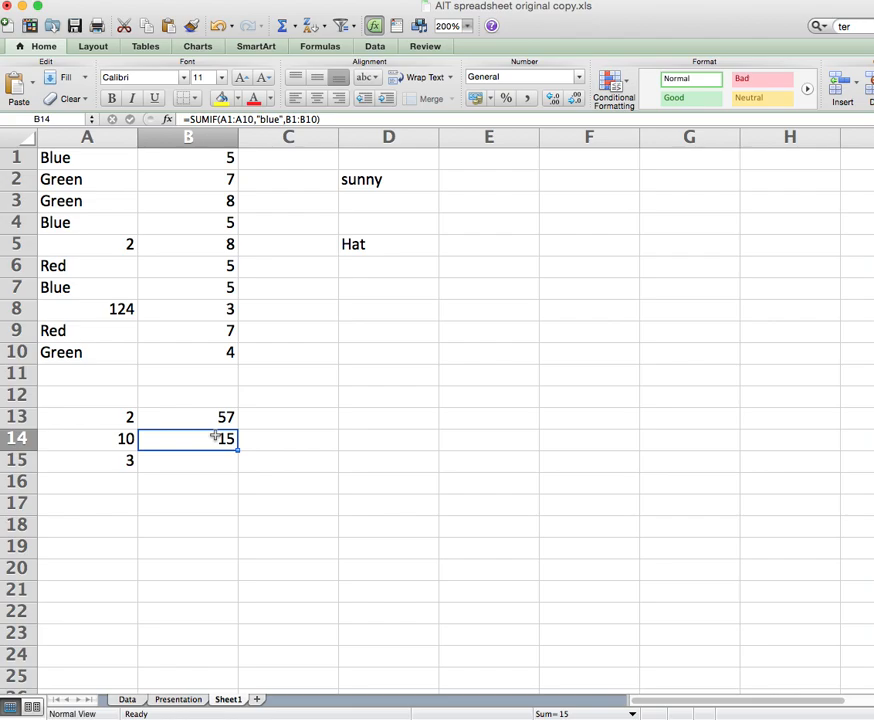
click(219, 160)
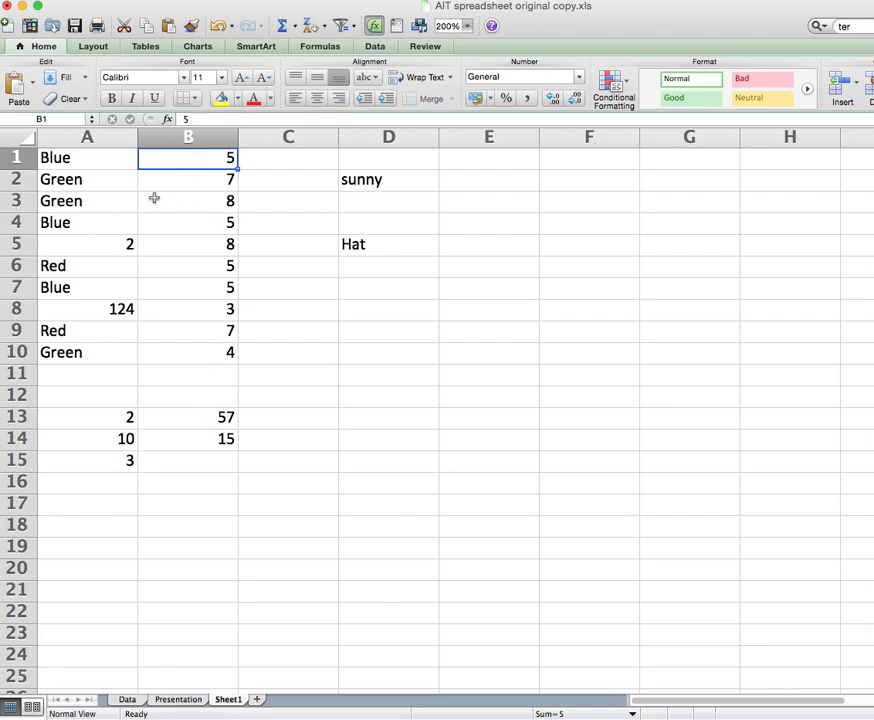
click(214, 224)
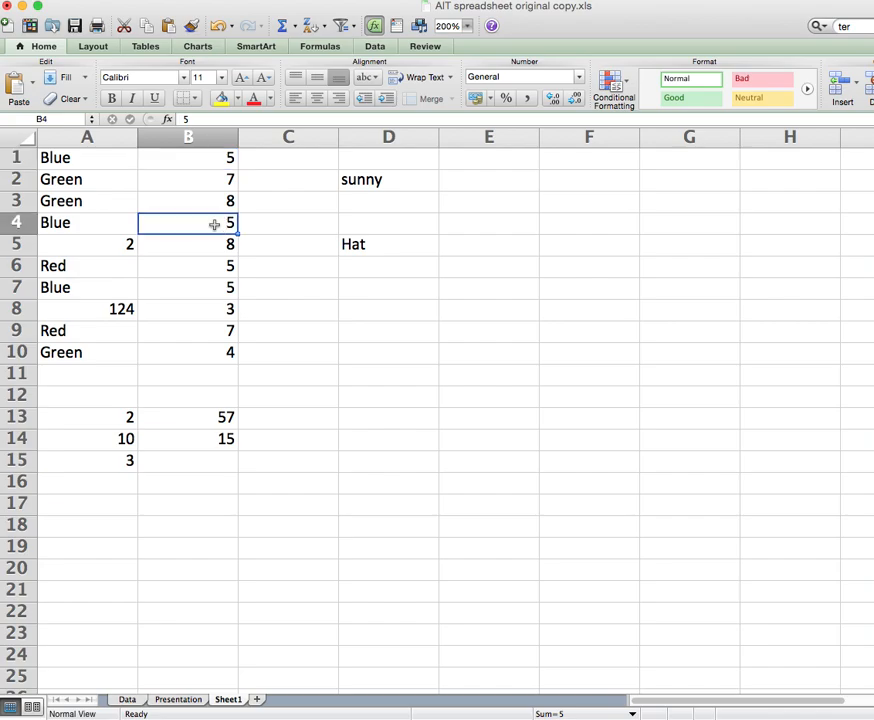
click(182, 291)
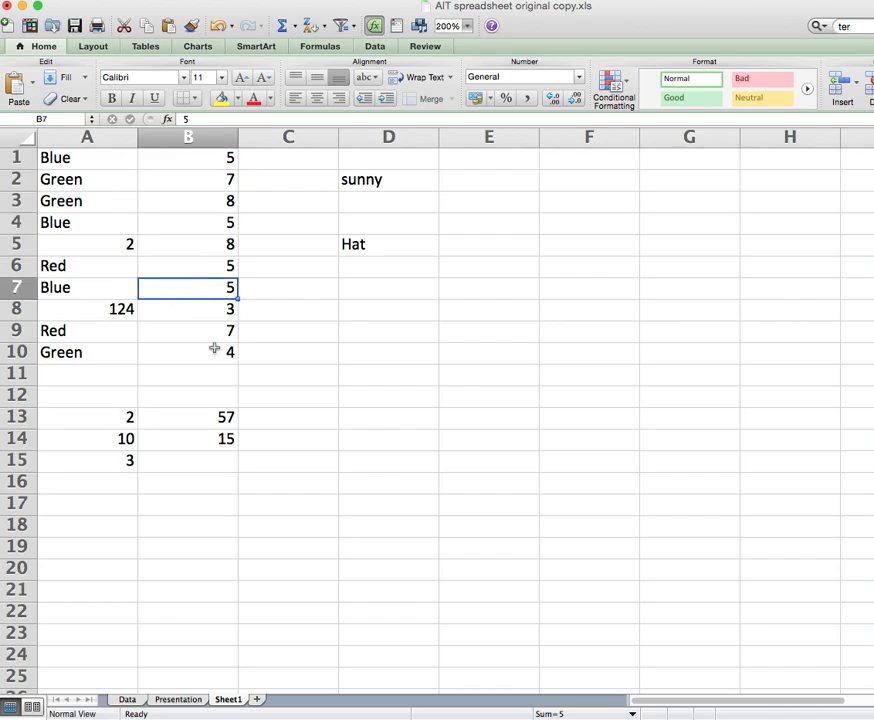
click(219, 442)
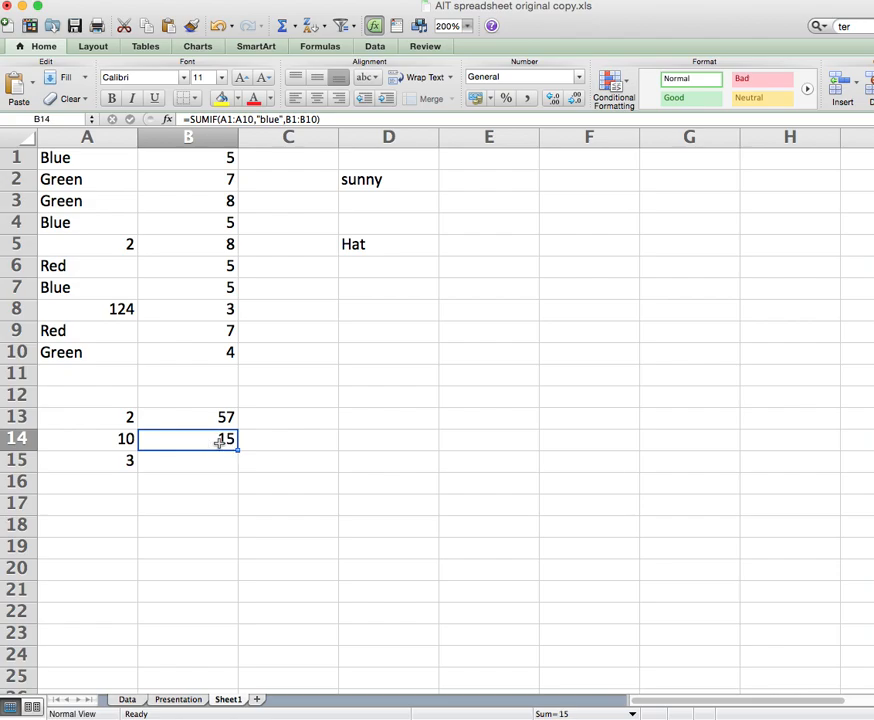